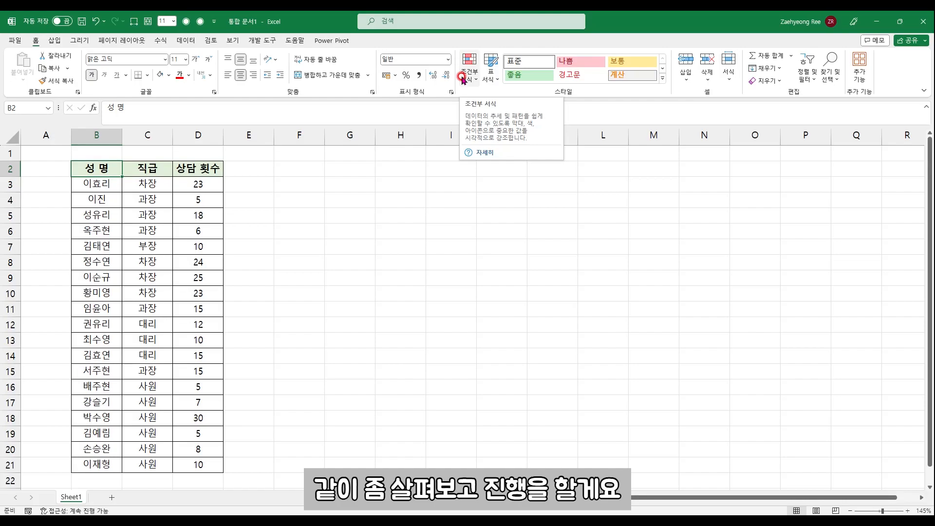
Review the name, position and 상담 횟수 columns of the table, including all counts in D3:D21
{"action": "left_click", "coordinate": [215, 169]}
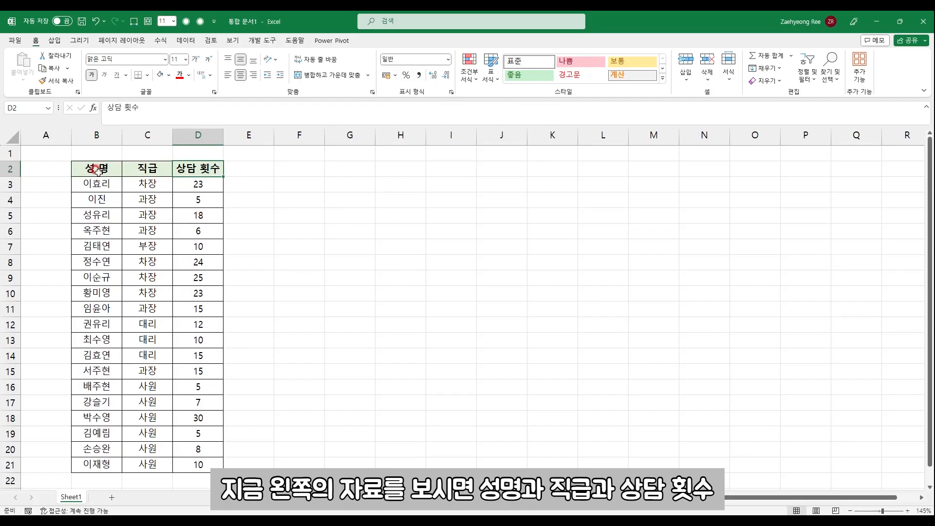
{"action": "left_click_drag", "start_coordinate": [99, 171], "coordinate": [101, 295]}
{"action": "left_click_drag", "start_coordinate": [149, 186], "coordinate": [149, 295]}
{"action": "left_click_drag", "start_coordinate": [197, 169], "coordinate": [198, 385]}
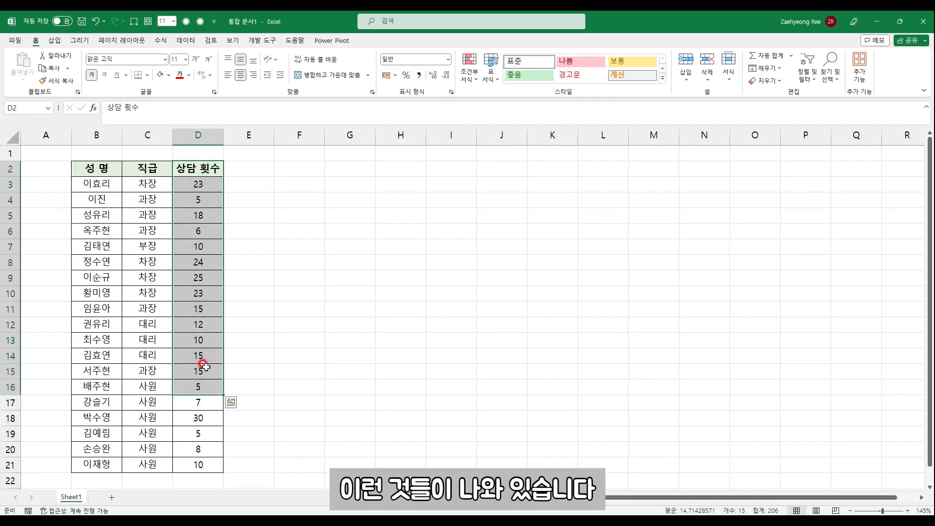
{"action": "left_click_drag", "start_coordinate": [199, 183], "coordinate": [198, 460]}
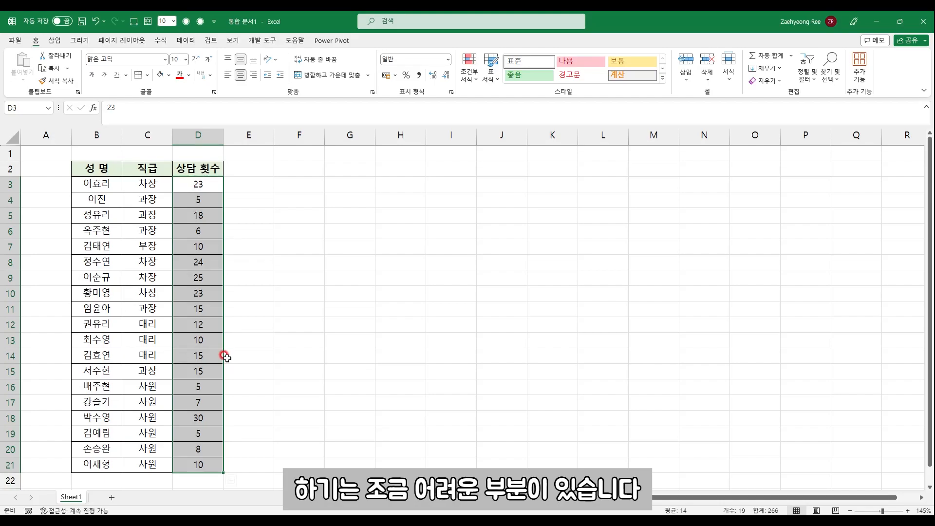
{"action": "left_click_drag", "start_coordinate": [194, 184], "coordinate": [195, 458]}
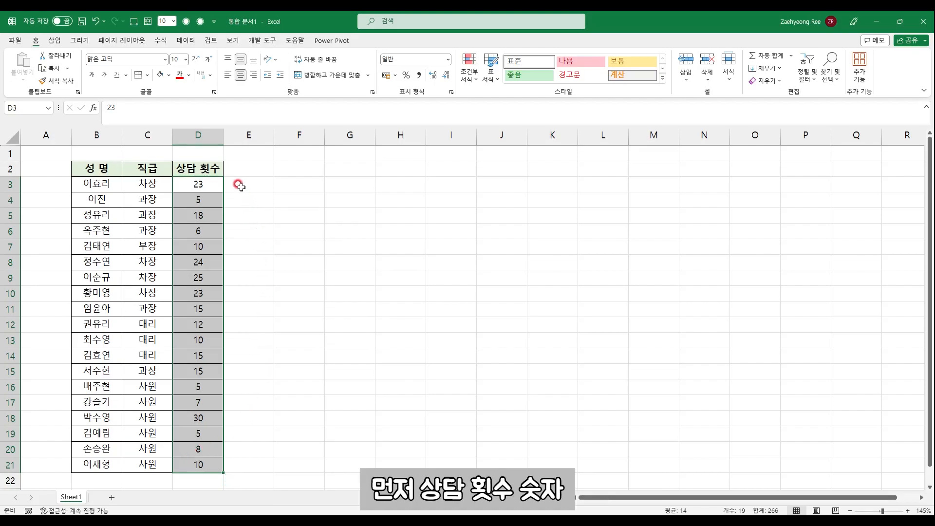
Apply solid-fill blue data bars to the 상담 횟수 values in D3:D21
{"action": "left_click", "coordinate": [214, 183]}
{"action": "left_click_drag", "start_coordinate": [217, 182], "coordinate": [211, 461]}
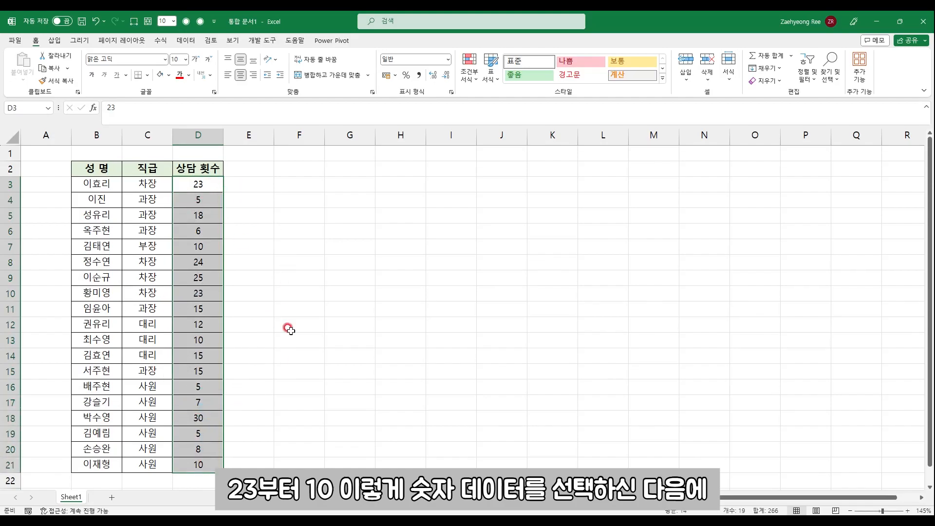
{"action": "left_click", "coordinate": [470, 82]}
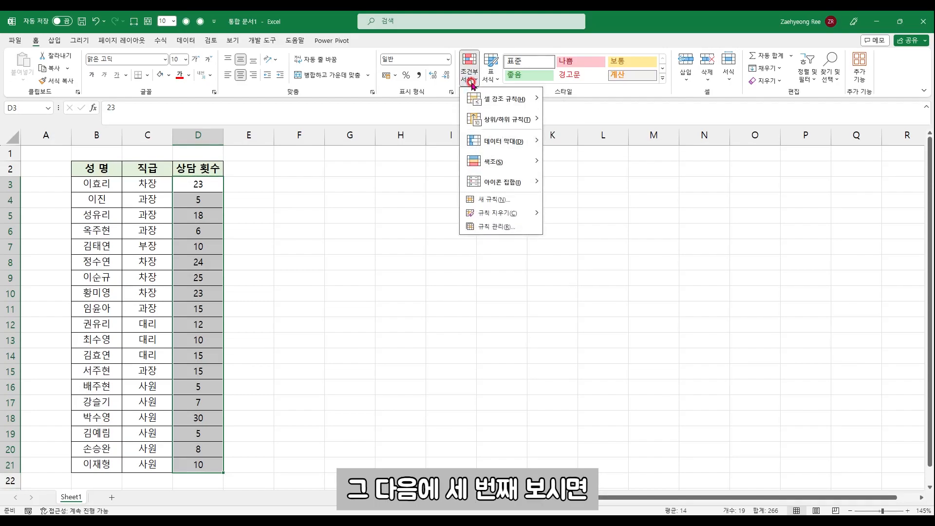
{"action": "mouse_move", "coordinate": [495, 146]}
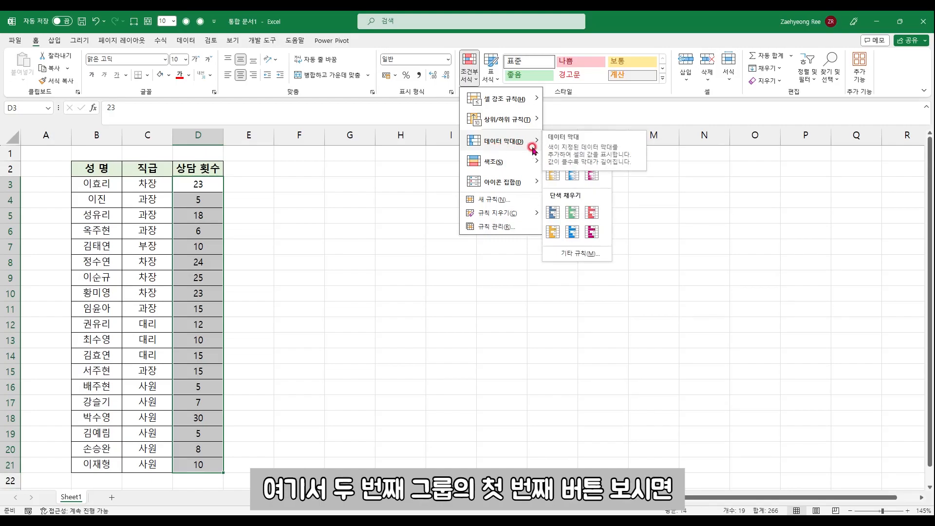
{"action": "left_click", "coordinate": [554, 213]}
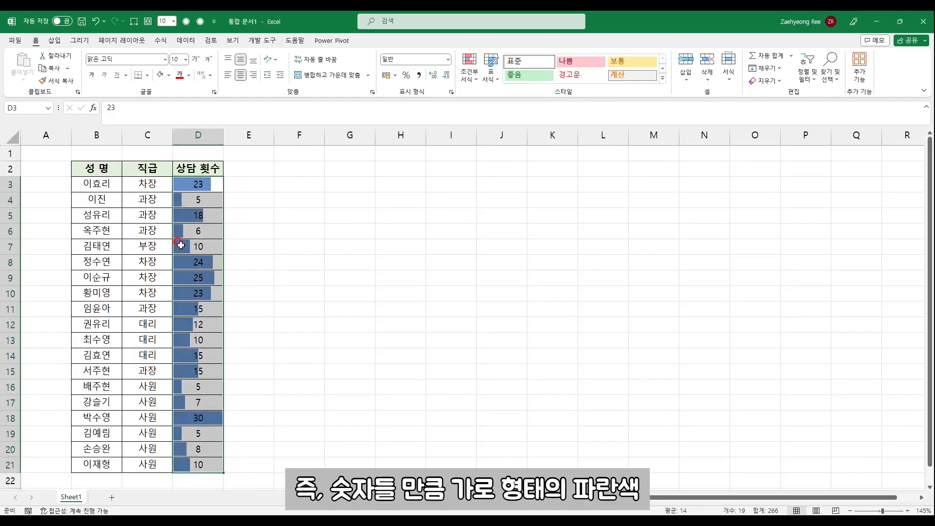
Compare the data bar lengths of the smaller and larger 상담 횟수 values
{"action": "left_click_drag", "start_coordinate": [197, 184], "coordinate": [198, 433]}
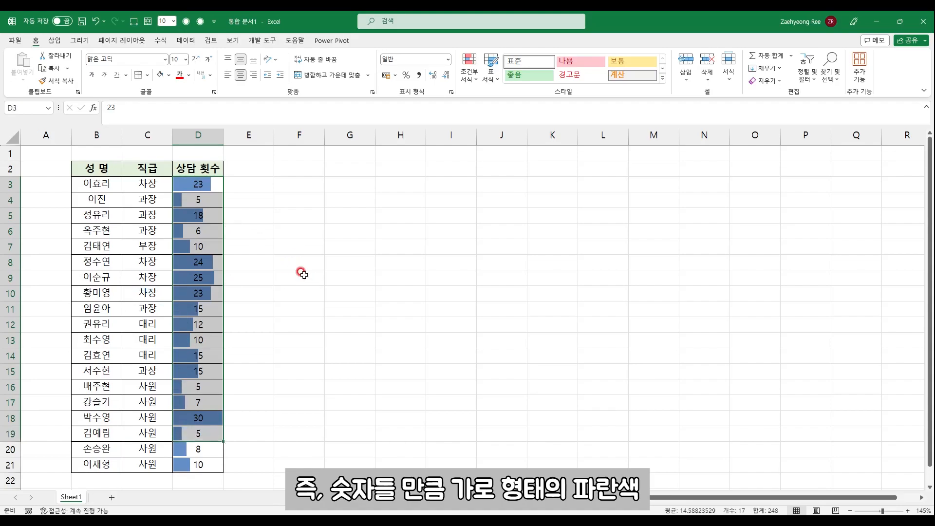
{"action": "left_click", "coordinate": [283, 315]}
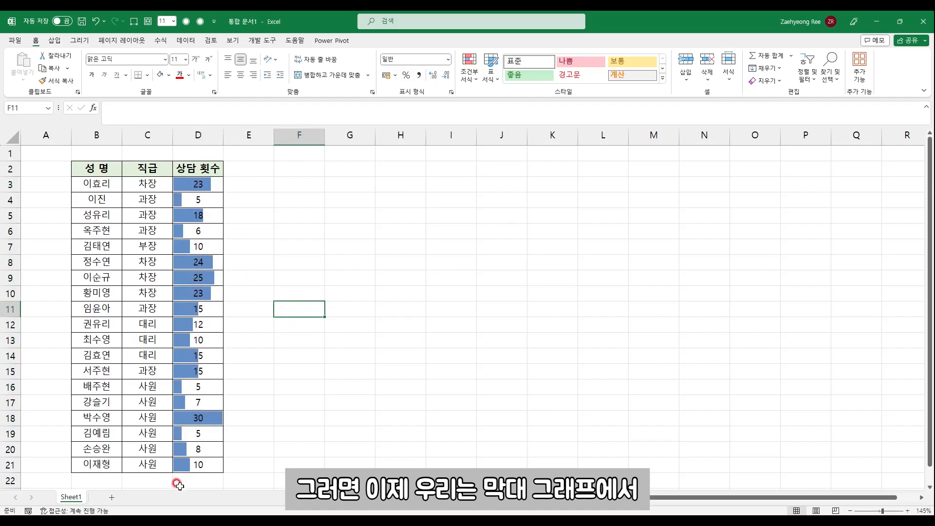
{"action": "left_click", "coordinate": [195, 432]}
{"action": "left_click_drag", "start_coordinate": [197, 294], "coordinate": [197, 263]}
{"action": "left_click", "coordinate": [208, 187], "text": "ctrl"}
{"action": "left_click", "coordinate": [209, 213], "text": "ctrl"}
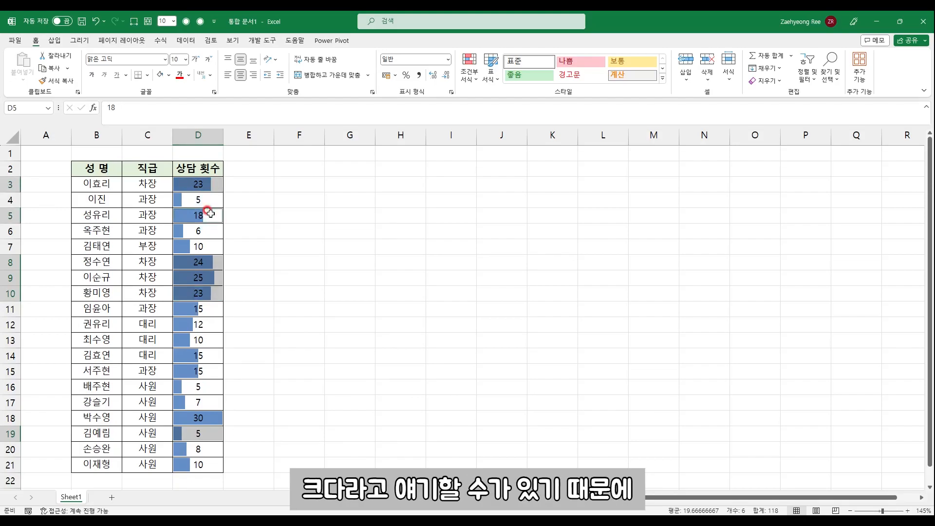
Undo the data bars applied to D3:D21
{"action": "left_click", "coordinate": [227, 182]}
{"action": "left_click_drag", "start_coordinate": [188, 185], "coordinate": [197, 469]}
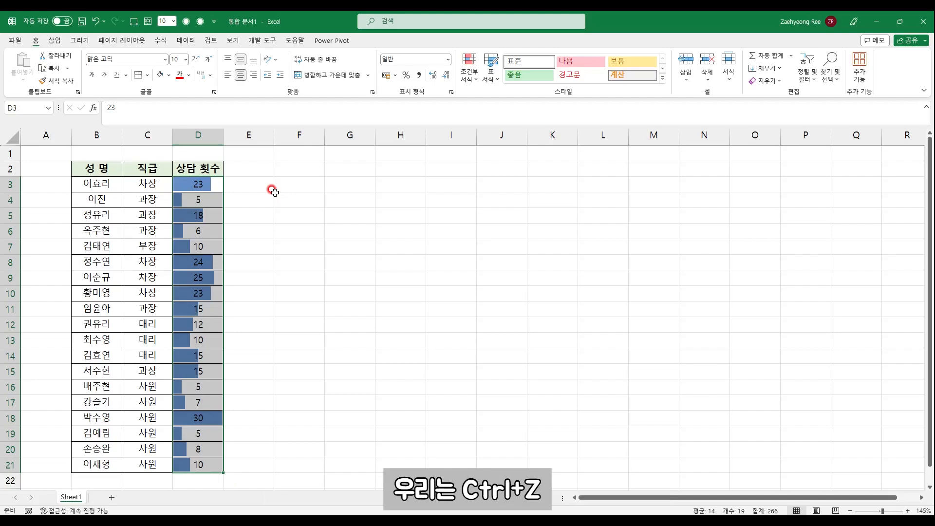
{"action": "key", "text": "ctrl+z"}
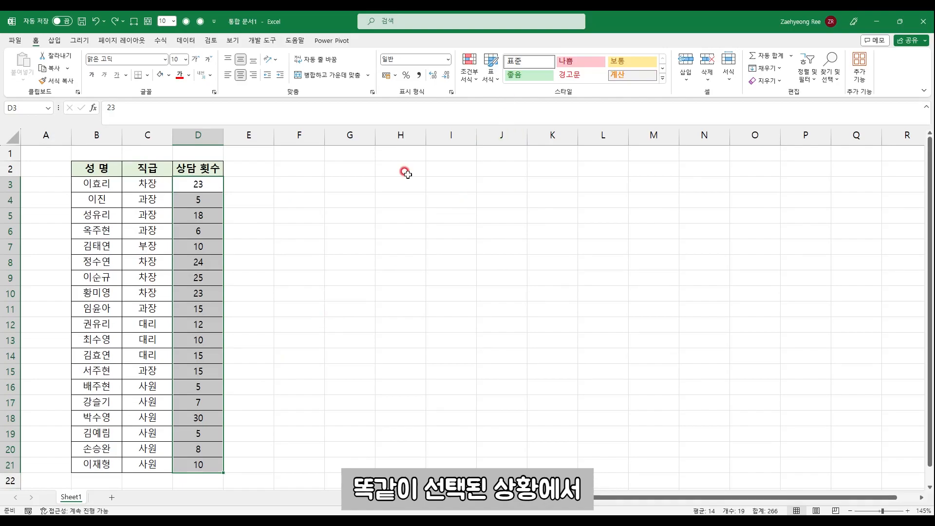
Apply the green-yellow-red color scale to the 상담 횟수 values in D3:D21
{"action": "left_click", "coordinate": [465, 73]}
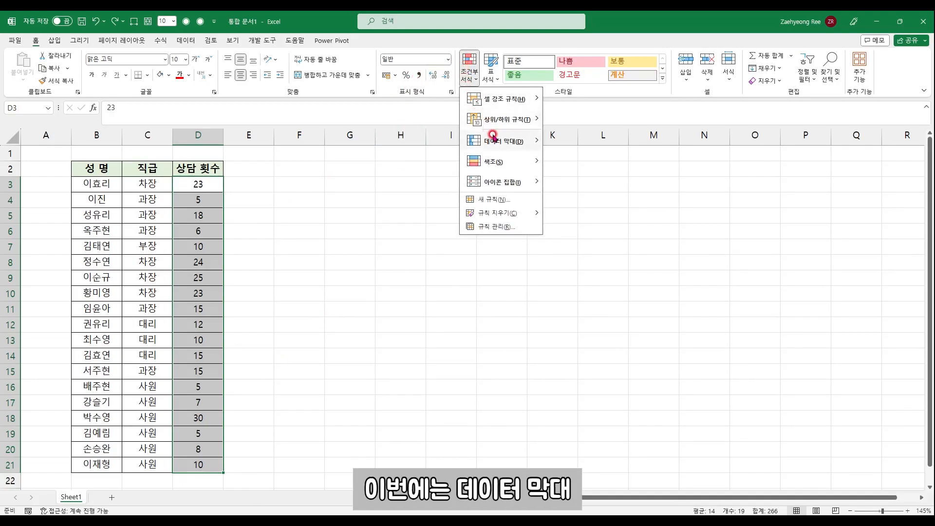
{"action": "mouse_move", "coordinate": [493, 162]}
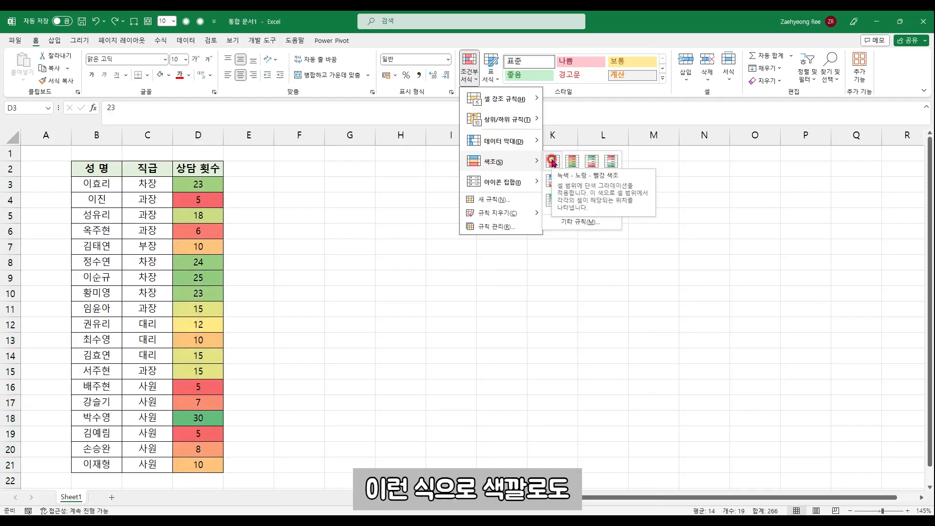
{"action": "left_click", "coordinate": [553, 162]}
Compare the colors of the low and high 상담 횟수 values and undo the color scale
{"action": "left_click_drag", "start_coordinate": [199, 185], "coordinate": [271, 414]}
{"action": "left_click", "coordinate": [292, 411]}
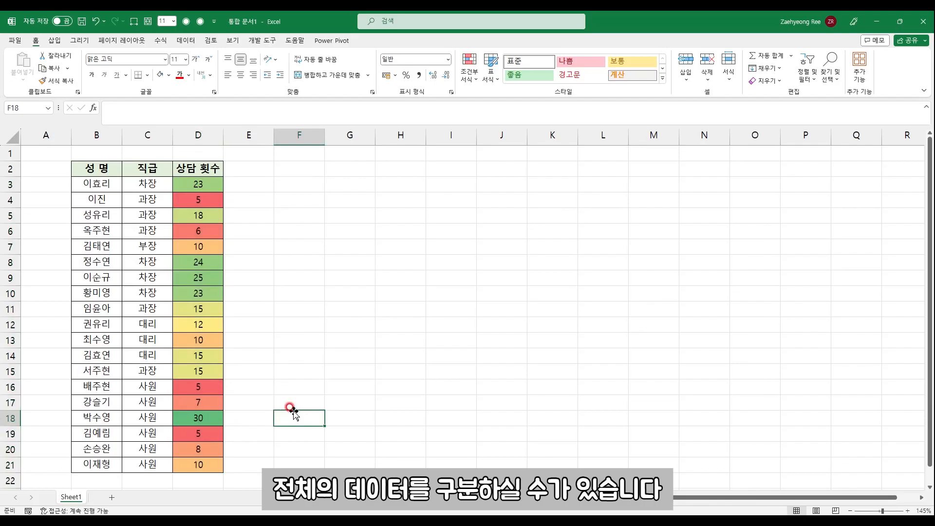
{"action": "left_click", "coordinate": [213, 386]}
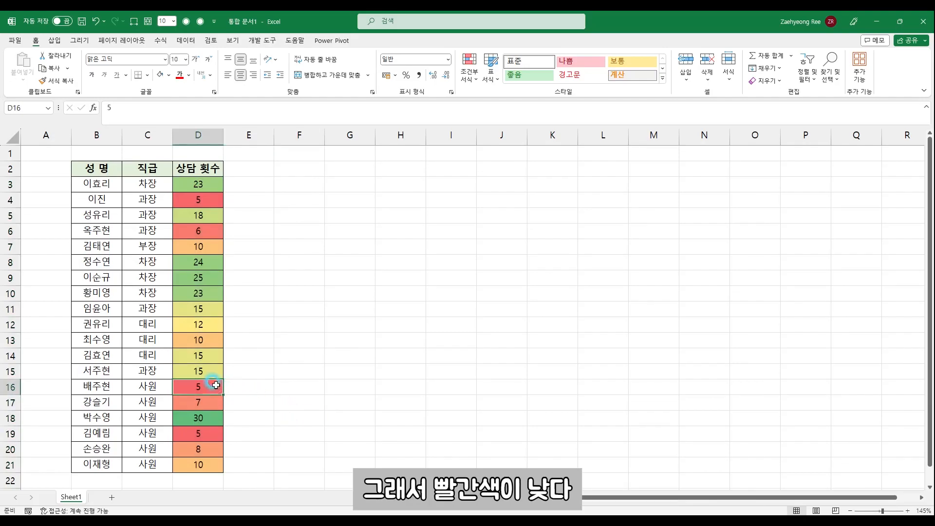
{"action": "left_click", "coordinate": [212, 273]}
{"action": "left_click", "coordinate": [200, 183]}
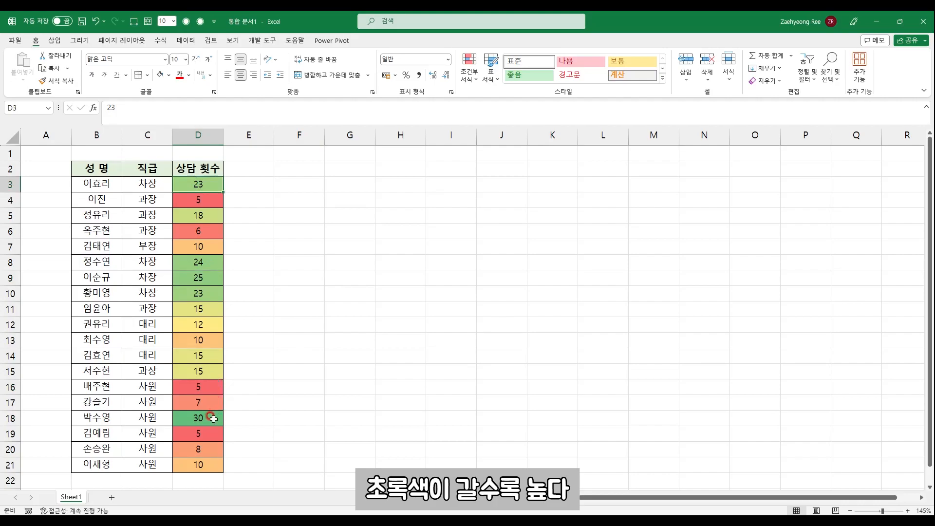
{"action": "left_click", "coordinate": [210, 417]}
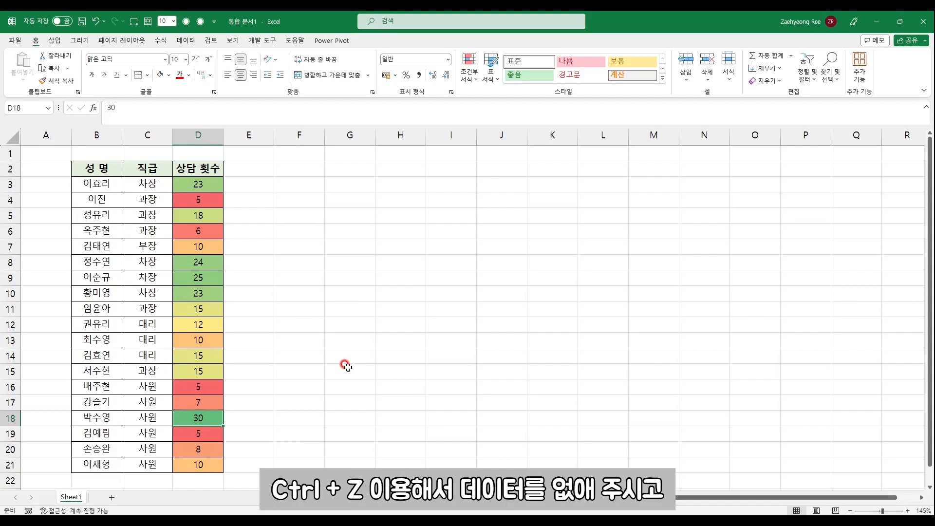
{"action": "key", "text": "ctrl+z"}
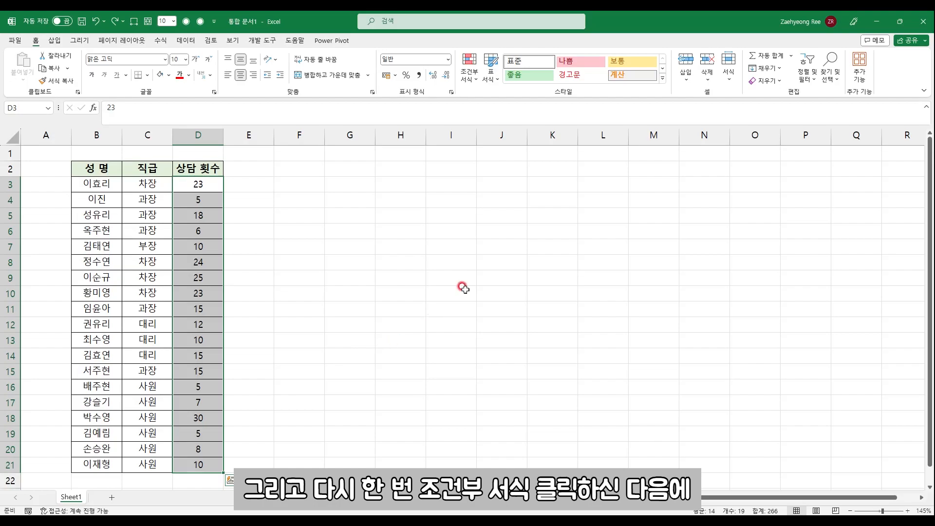
Open a new conditional formatting rule for the 상담 횟수 values in D3:D21
{"action": "left_click", "coordinate": [472, 74]}
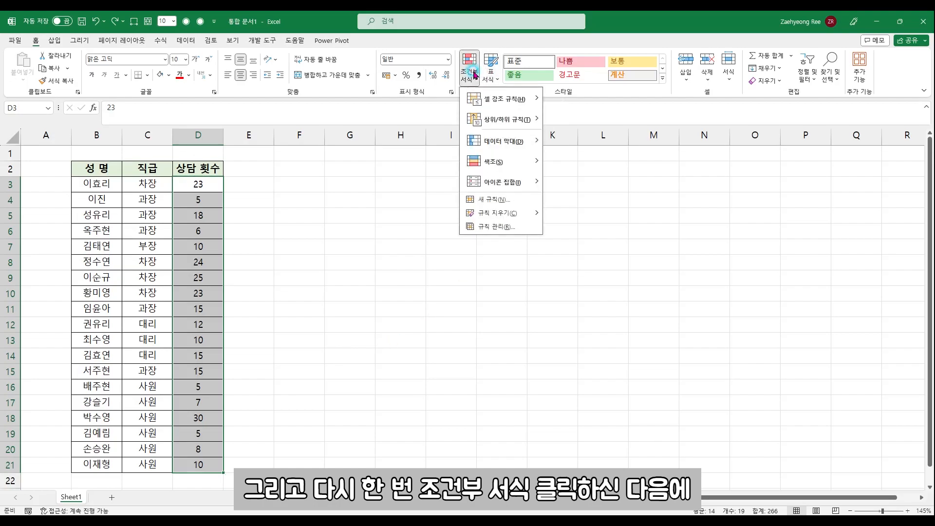
{"action": "left_click", "coordinate": [500, 203]}
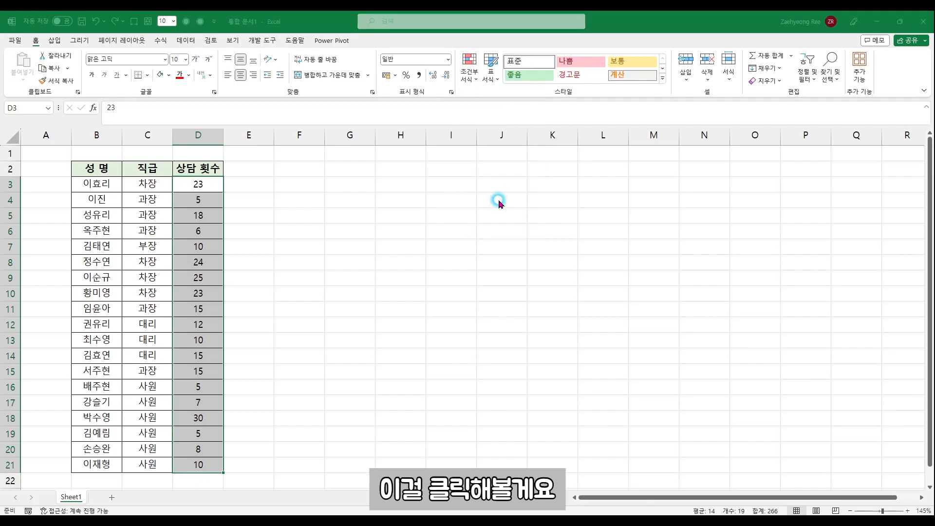
{"action": "left_click_drag", "start_coordinate": [393, 132], "coordinate": [421, 168]}
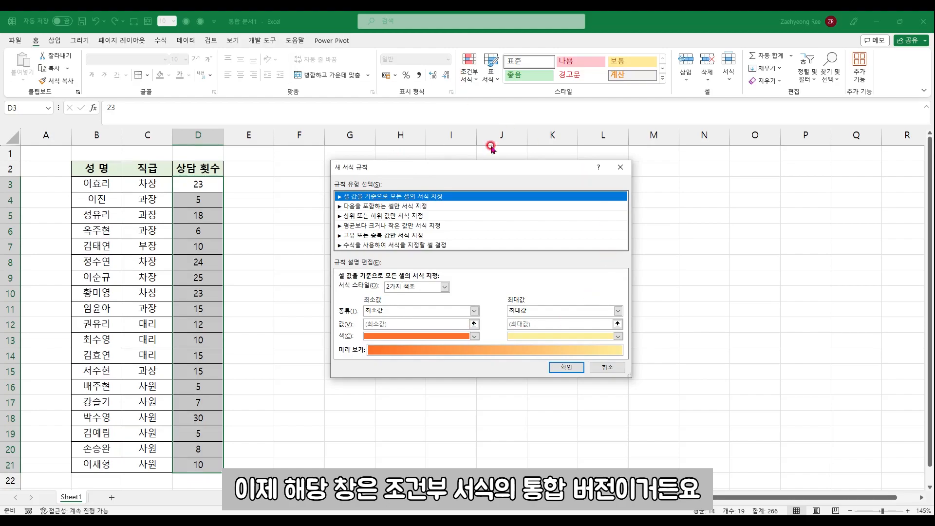
Look through the available rule types and their settings, ending with the formula-based type
{"action": "left_click", "coordinate": [431, 206]}
{"action": "left_click", "coordinate": [425, 216]}
{"action": "left_click", "coordinate": [423, 226]}
{"action": "left_click", "coordinate": [425, 235]}
{"action": "left_click", "coordinate": [427, 245]}
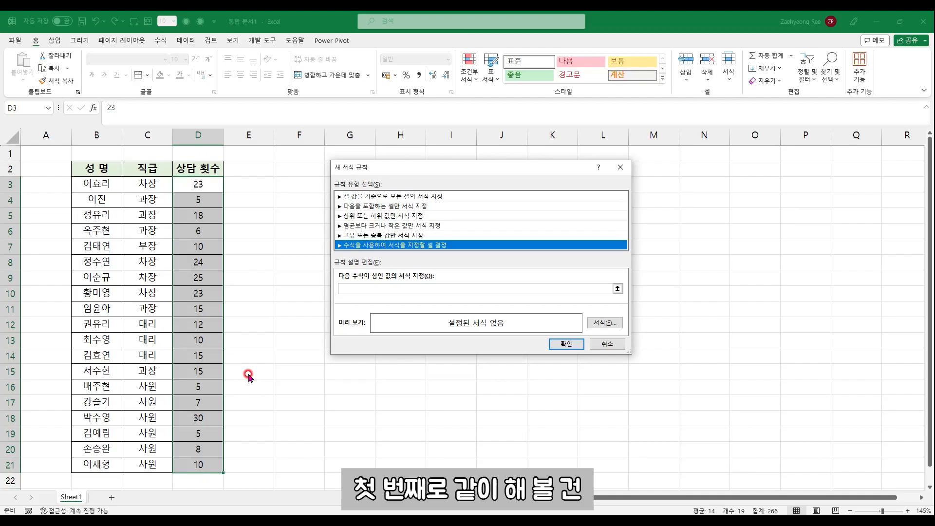
Make the rule format only top or bottom values, keeping 상위 10, and set its font color to black
{"action": "left_click", "coordinate": [404, 215]}
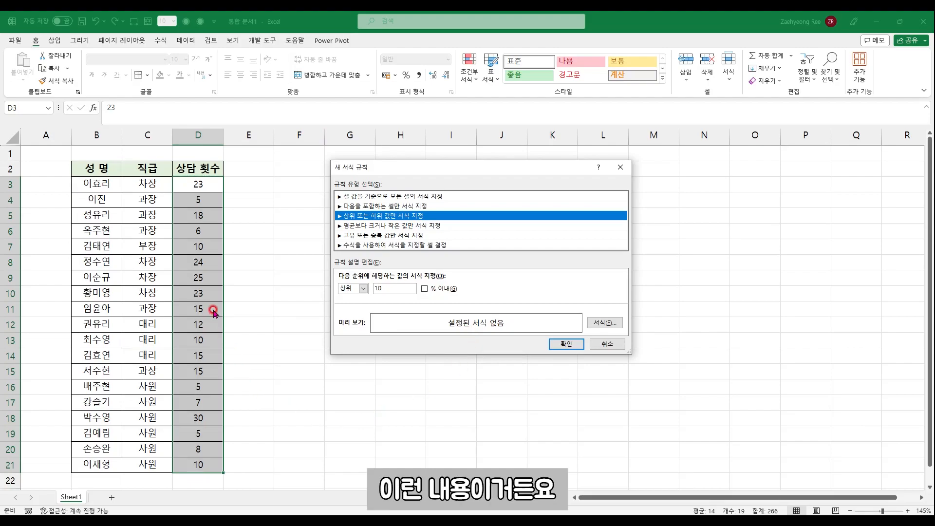
{"action": "left_click", "coordinate": [603, 324]}
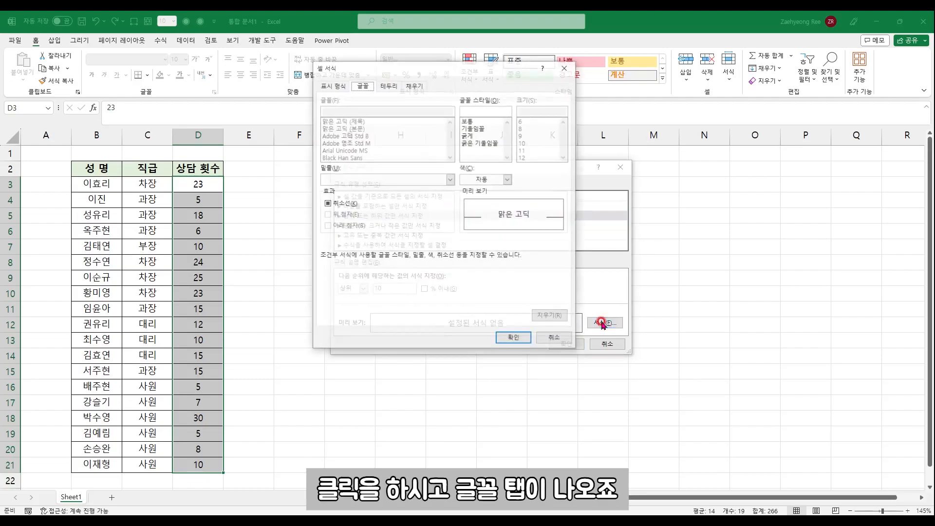
{"action": "left_click_drag", "start_coordinate": [372, 69], "coordinate": [378, 103]}
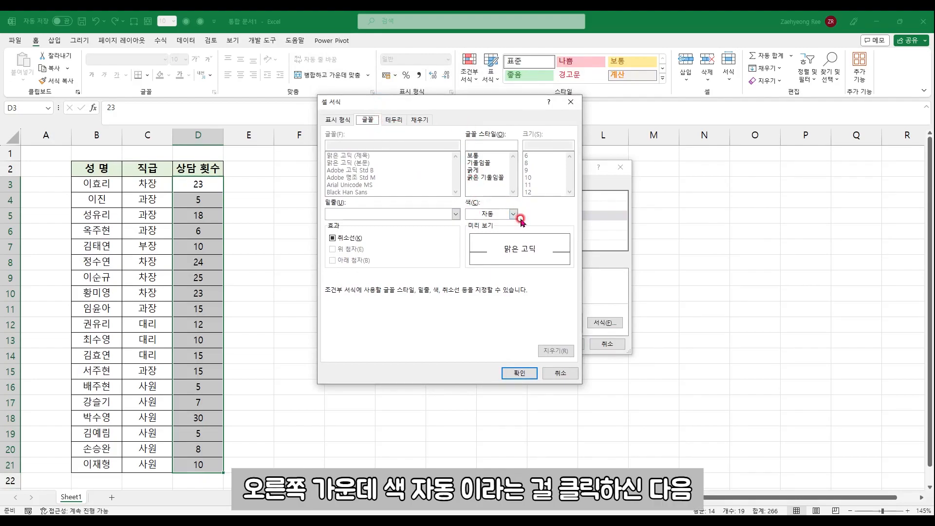
{"action": "left_click", "coordinate": [491, 214]}
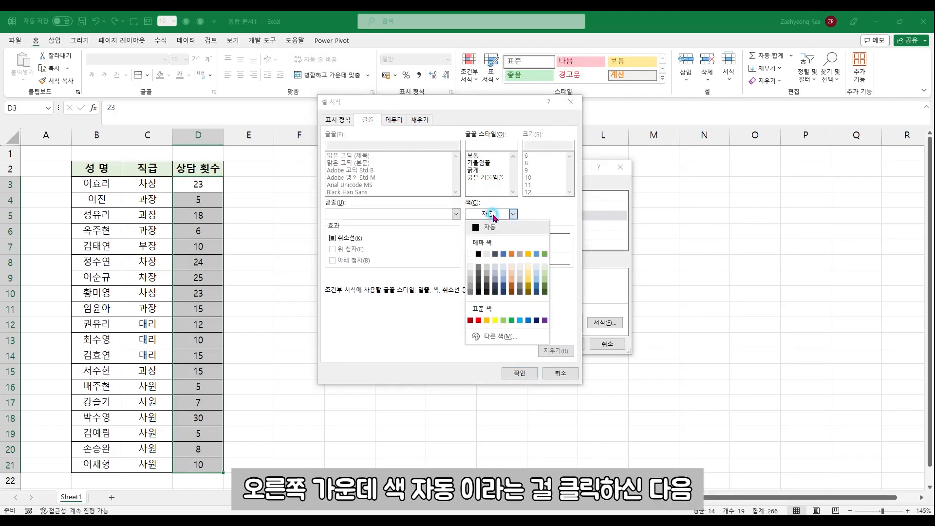
{"action": "left_click", "coordinate": [479, 253]}
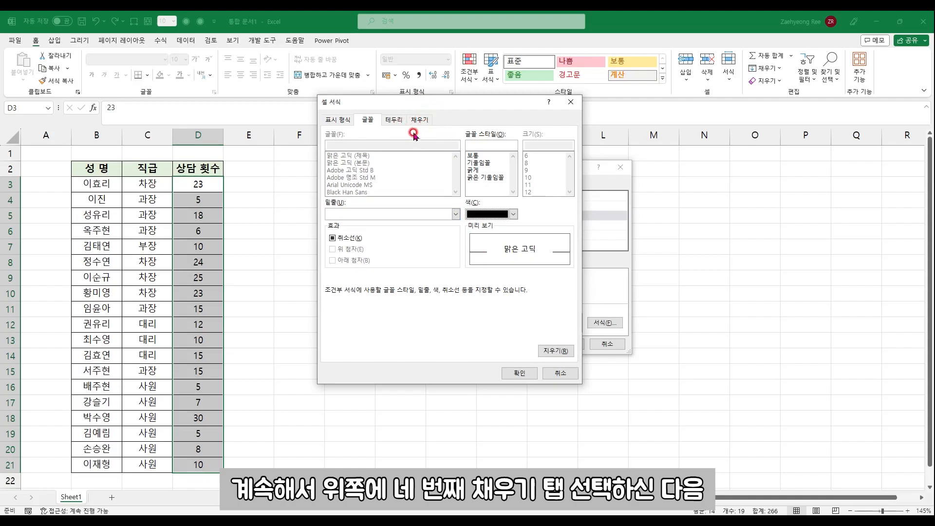
Give the top 10 rule a light blue fill and apply it to D3:D21
{"action": "left_click", "coordinate": [422, 120]}
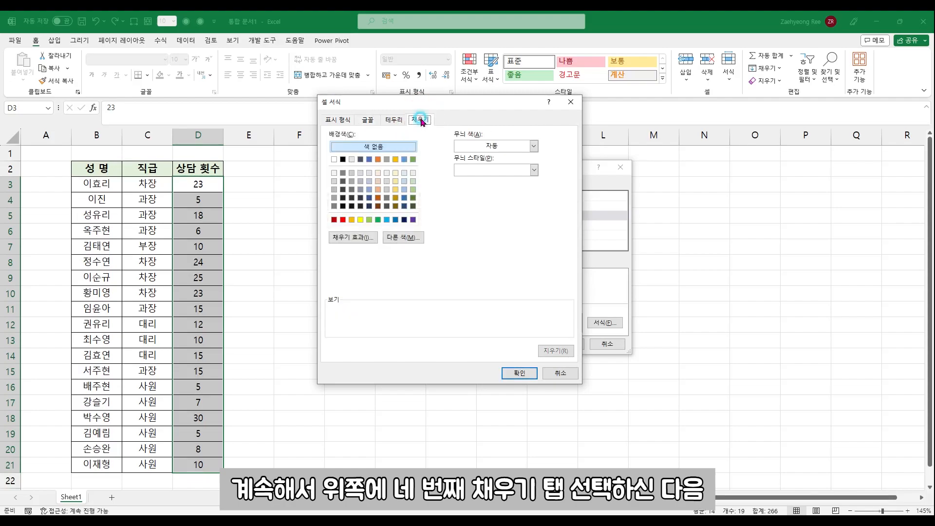
{"action": "left_click", "coordinate": [386, 220]}
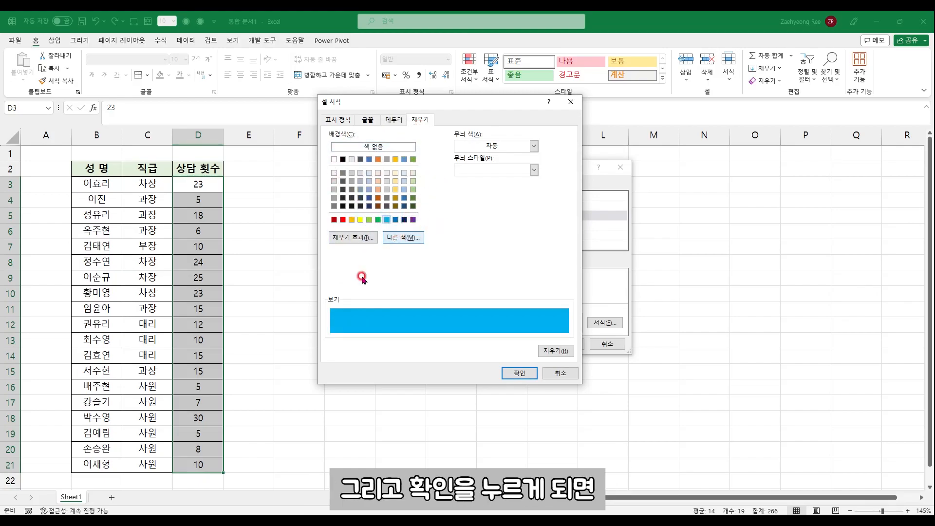
{"action": "left_click", "coordinate": [519, 374]}
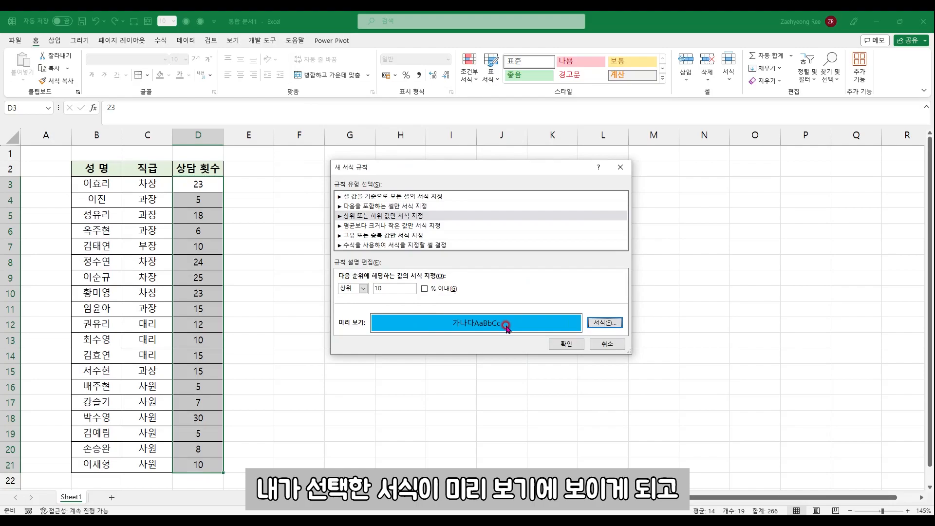
{"action": "left_click", "coordinate": [561, 344]}
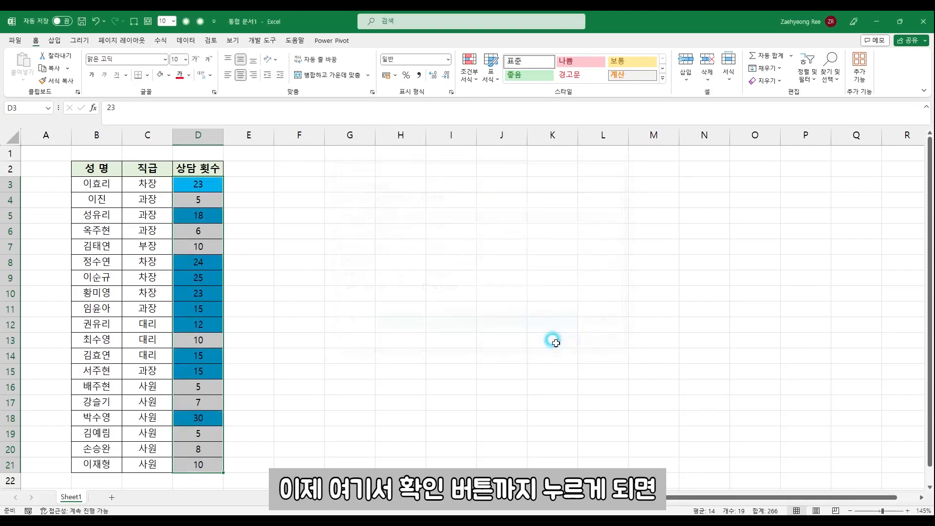
{"action": "left_click", "coordinate": [458, 340]}
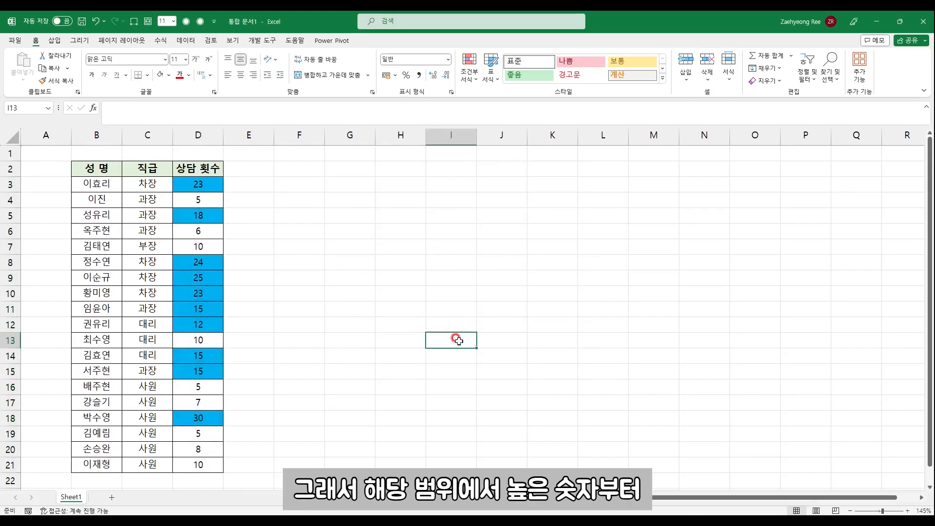
{"action": "left_click_drag", "start_coordinate": [212, 184], "coordinate": [209, 461]}
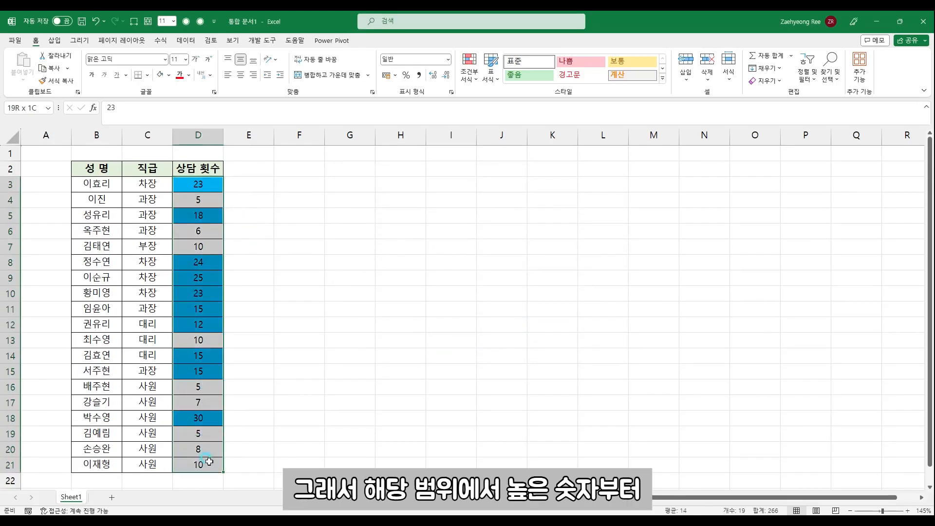
Examine the cells highlighted by the top 10 rule in the 상담 횟수 column, working upward to its header
{"action": "left_click", "coordinate": [200, 417]}
{"action": "left_click", "coordinate": [200, 374]}
{"action": "left_click", "coordinate": [202, 358]}
{"action": "left_click", "coordinate": [204, 326]}
{"action": "left_click", "coordinate": [205, 295]}
{"action": "left_click", "coordinate": [205, 278]}
{"action": "left_click", "coordinate": [204, 262]}
{"action": "left_click", "coordinate": [201, 216]}
{"action": "left_click", "coordinate": [199, 168]}
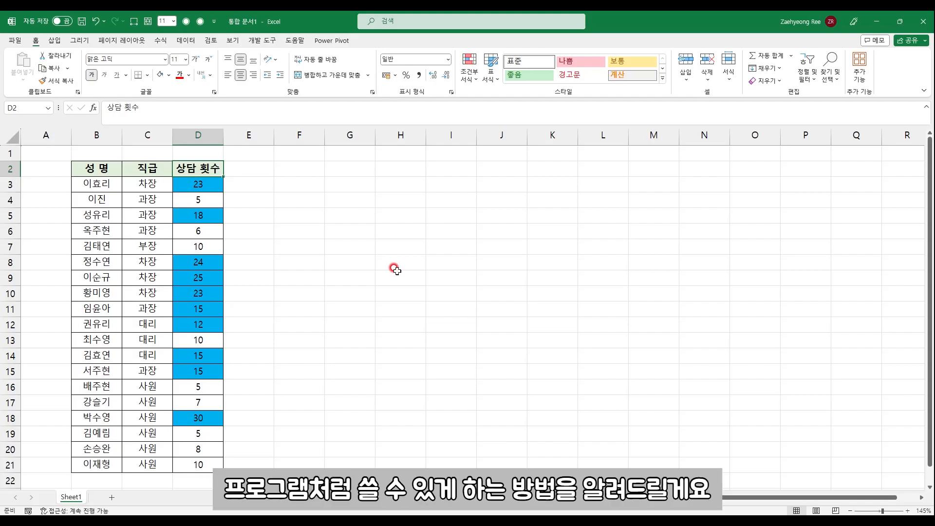
Enter the heading 연차 일수 in I4 and the value 2 in I5
{"action": "left_click", "coordinate": [451, 200]}
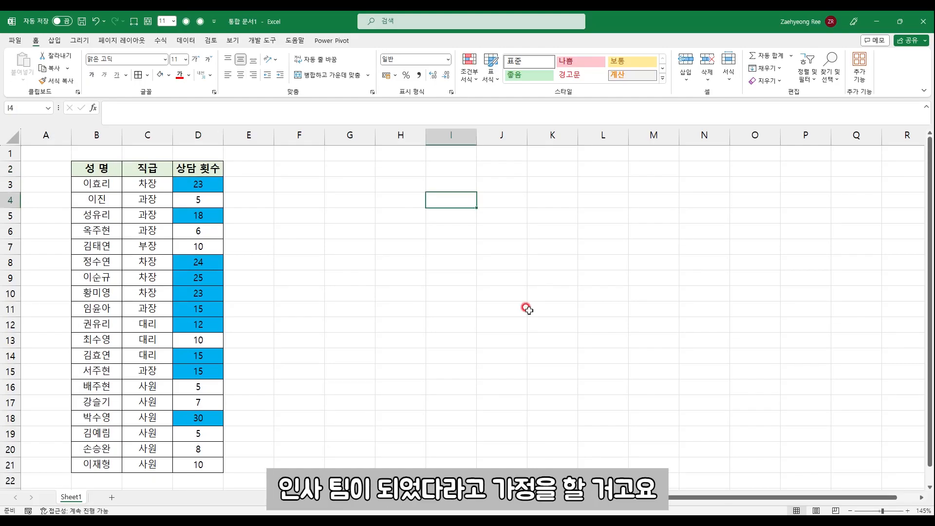
{"action": "type", "text": "연차 일수"}
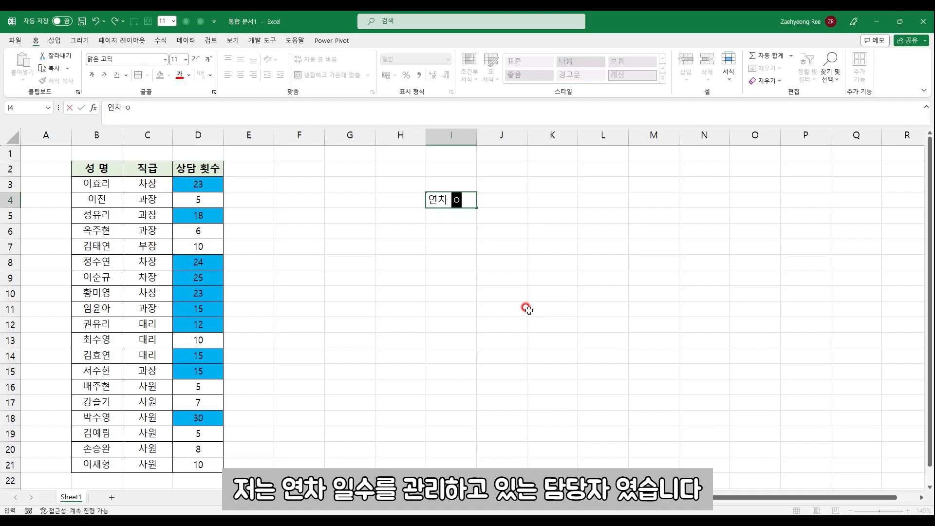
{"action": "key", "text": "Return"}
{"action": "type", "text": "2"}
{"action": "key", "text": "Return"}
Center the contents of I4:I5 and add borders around both cells
{"action": "key", "text": "Up"}
{"action": "key", "text": "Up"}
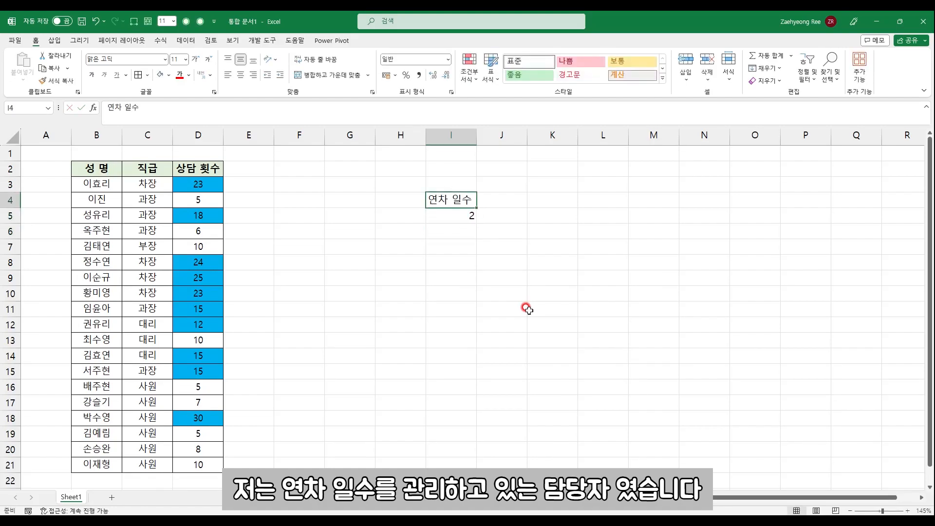
{"action": "key", "text": "shift+Down"}
{"action": "left_click", "coordinate": [240, 75]}
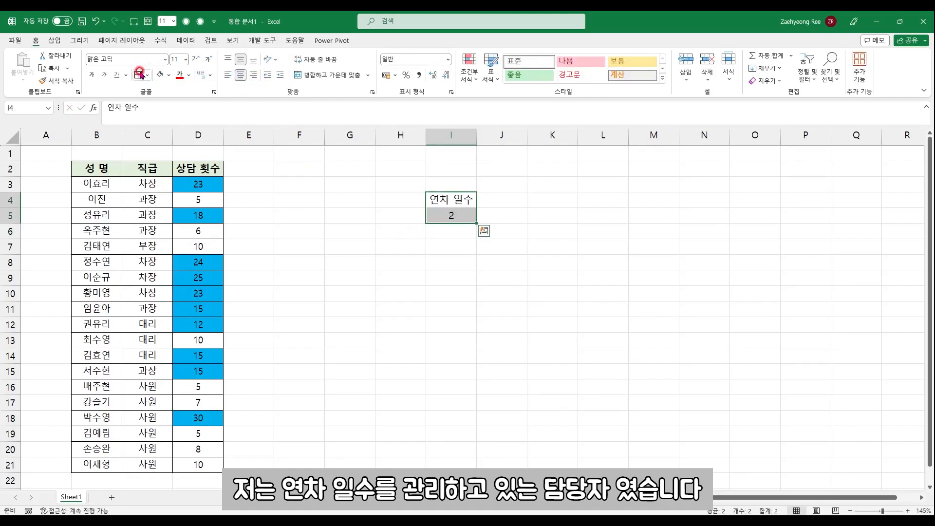
{"action": "left_click", "coordinate": [400, 279]}
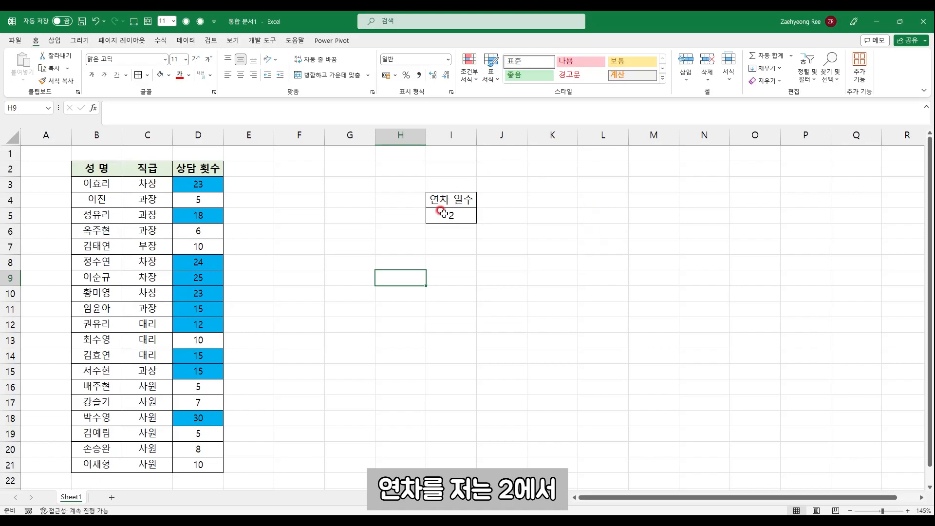
Change the 연차 일수 value in I5 to 17, undo it, and enter 17 again
{"action": "left_click", "coordinate": [458, 215]}
{"action": "type", "text": "17"}
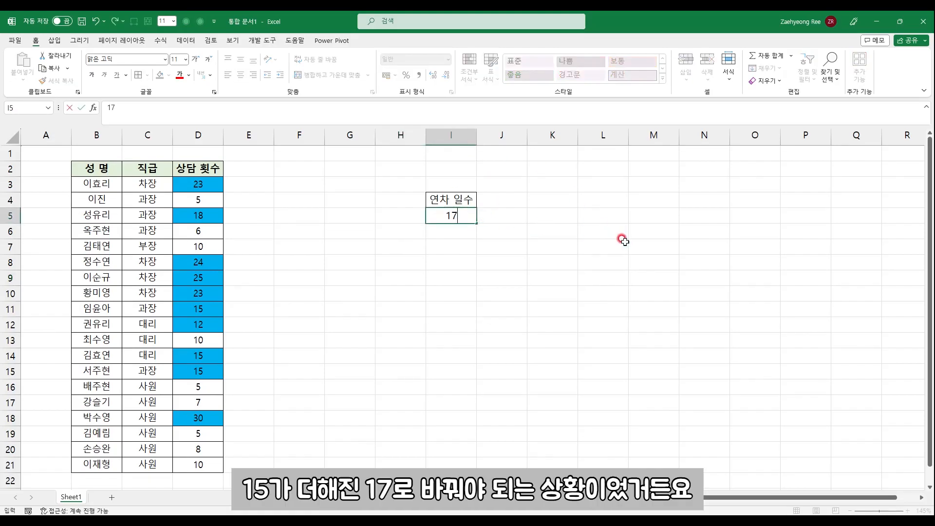
{"action": "key", "text": "Return"}
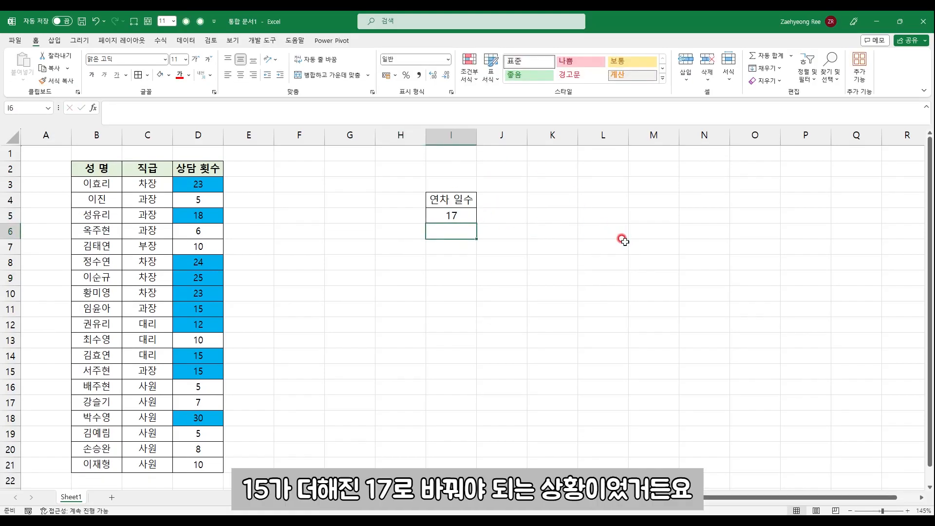
{"action": "key", "text": "Up"}
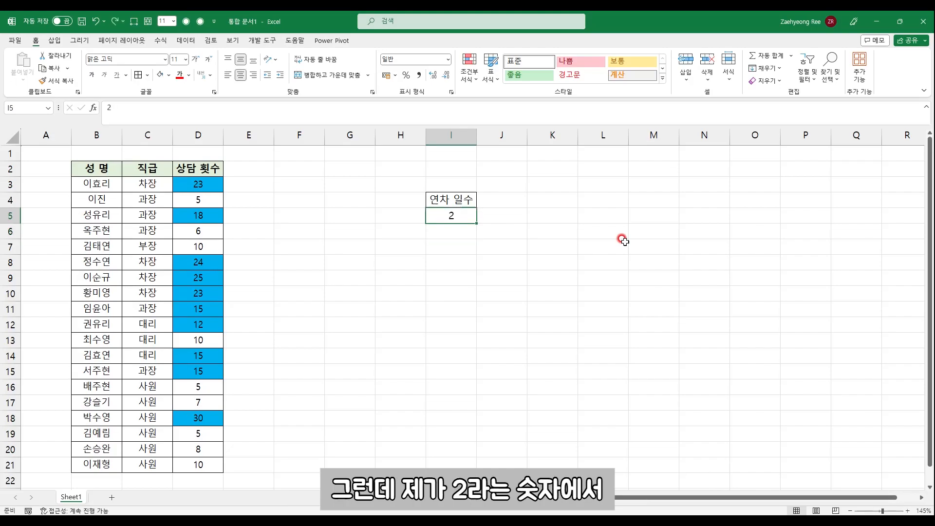
{"action": "type", "text": "17"}
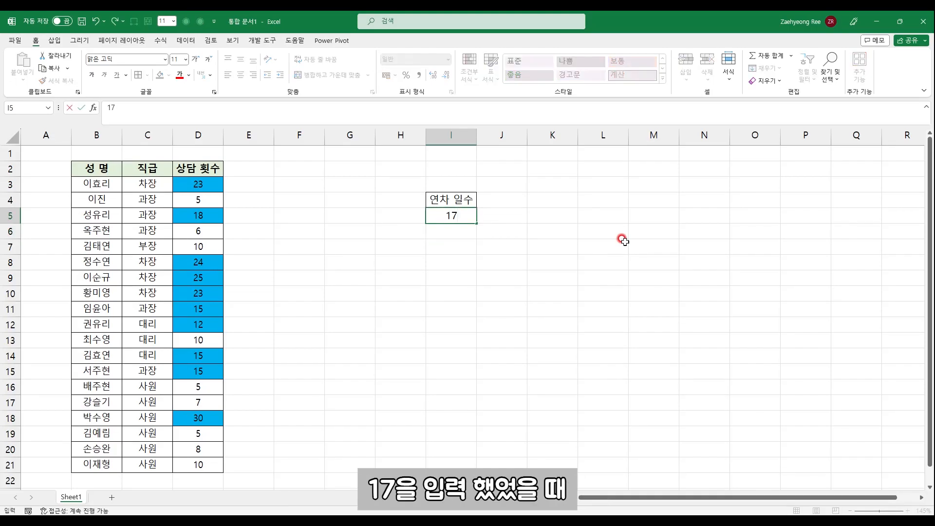
{"action": "key", "text": "Return"}
{"action": "key", "text": "Return"}
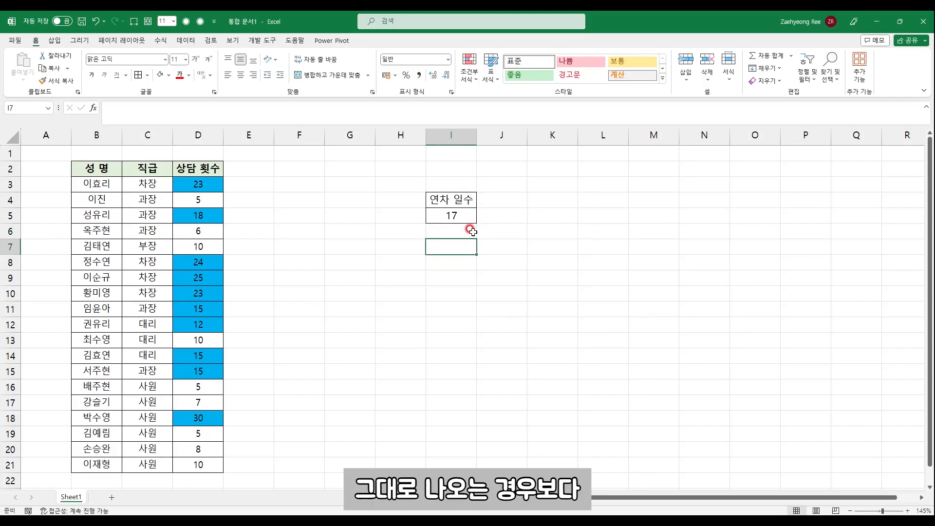
{"action": "left_click", "coordinate": [454, 215]}
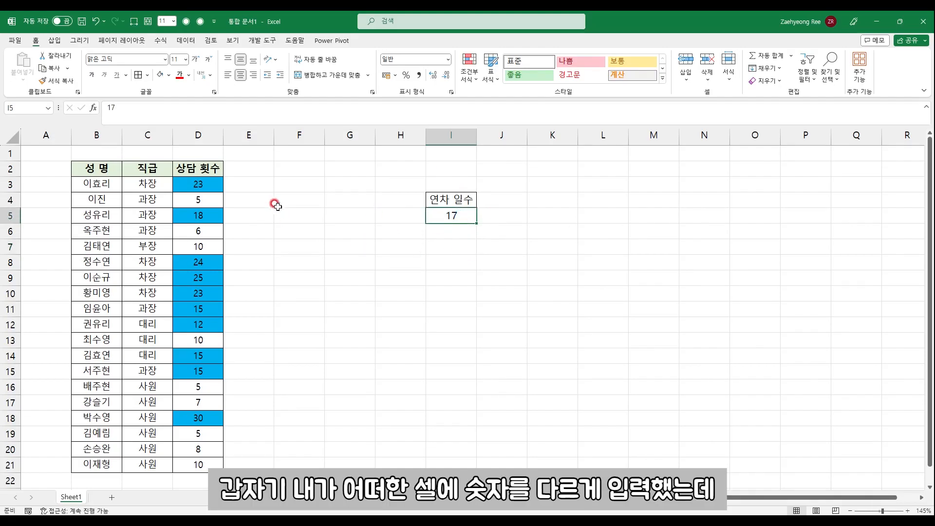
Change the 상담 횟수 value in D4 to 5000
{"action": "left_click", "coordinate": [210, 198]}
{"action": "type", "text": "5000"}
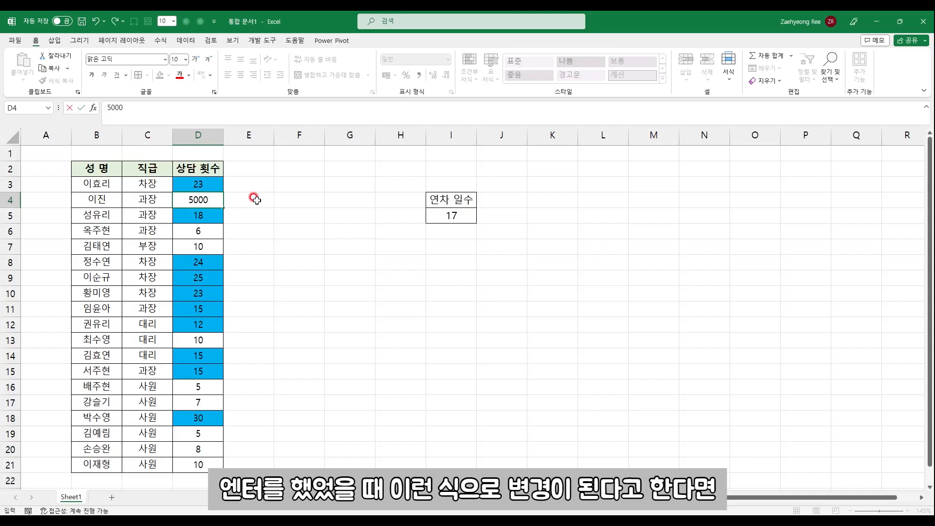
{"action": "key", "text": "Return"}
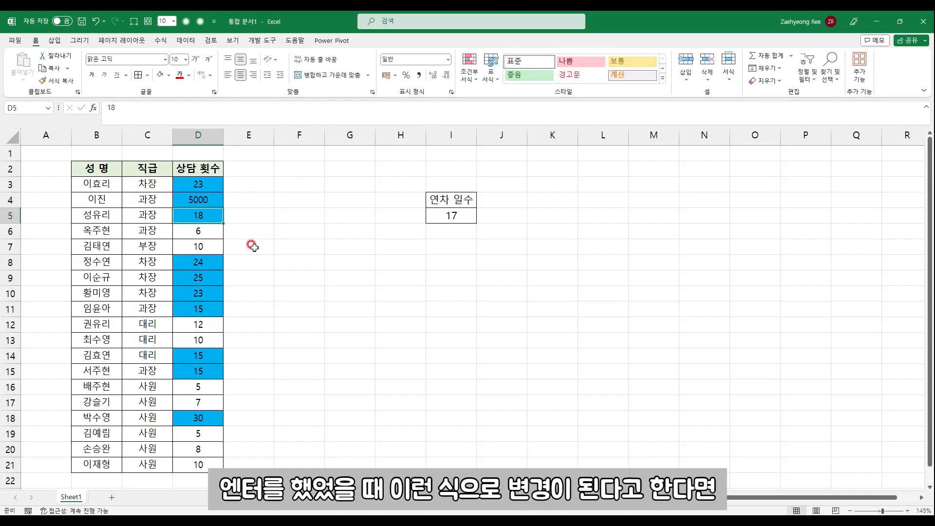
Set the 연차 일수 value in I5 back to 2
{"action": "left_click_drag", "start_coordinate": [456, 217], "coordinate": [439, 444]}
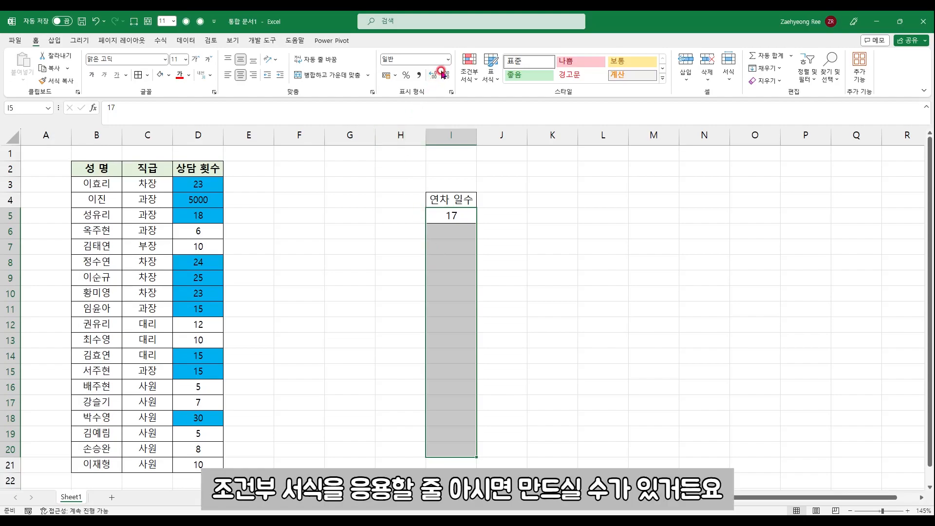
{"action": "left_click", "coordinate": [447, 216]}
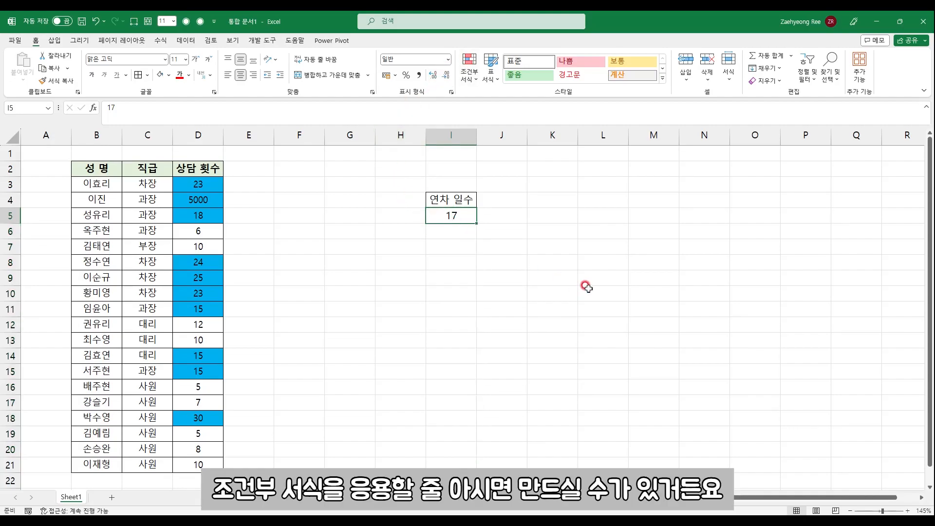
{"action": "type", "text": "2"}
{"action": "key", "text": "ctrl+Return"}
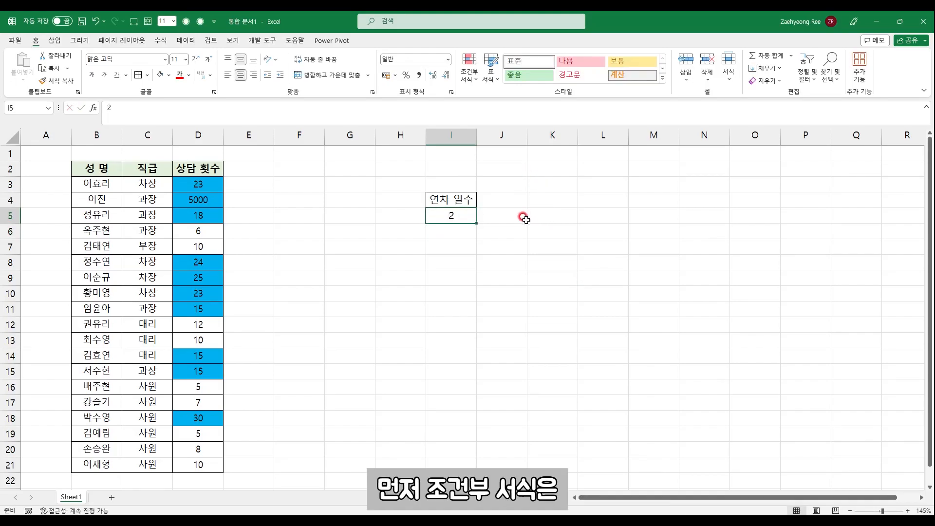
Create a new conditional formatting rule for I5 that uses a formula to decide which cells to format
{"action": "left_click_drag", "start_coordinate": [197, 185], "coordinate": [208, 465]}
{"action": "left_click", "coordinate": [462, 295]}
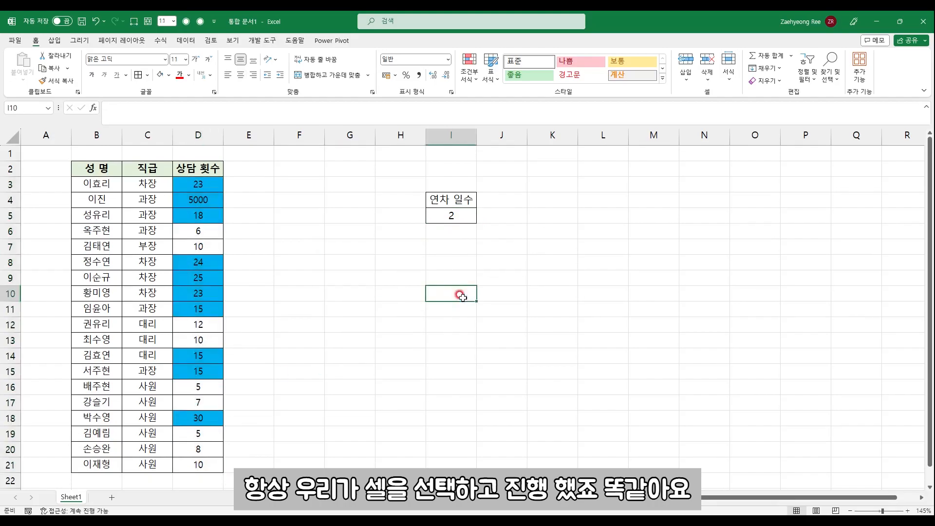
{"action": "left_click", "coordinate": [455, 215]}
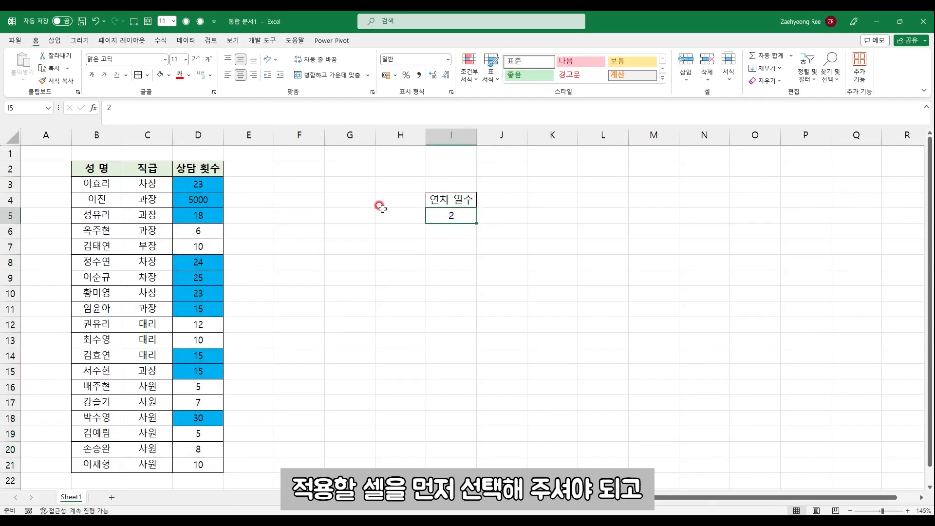
{"action": "left_click", "coordinate": [468, 68]}
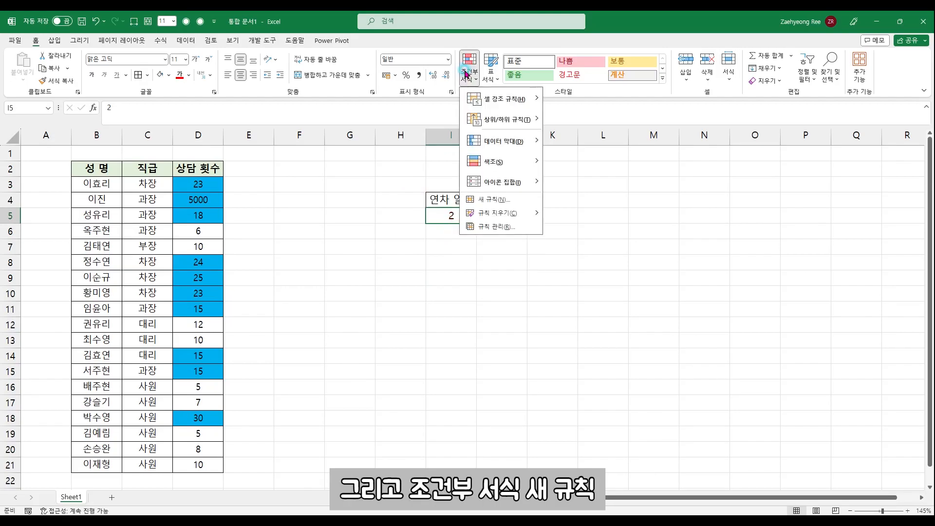
{"action": "left_click", "coordinate": [489, 204]}
{"action": "left_click_drag", "start_coordinate": [402, 158], "coordinate": [172, 158]}
{"action": "left_click", "coordinate": [189, 228]}
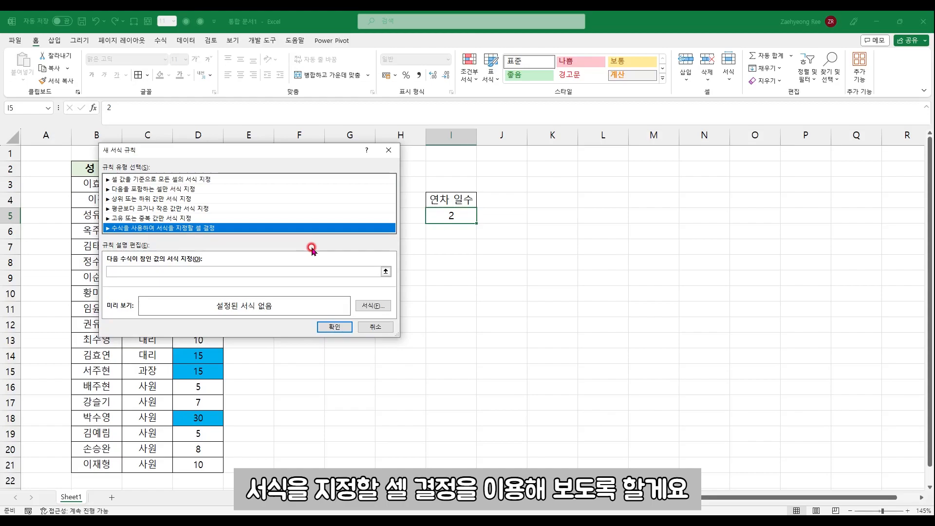
Enter =I5>=16 as the formula of the new rule
{"action": "left_click", "coordinate": [194, 271]}
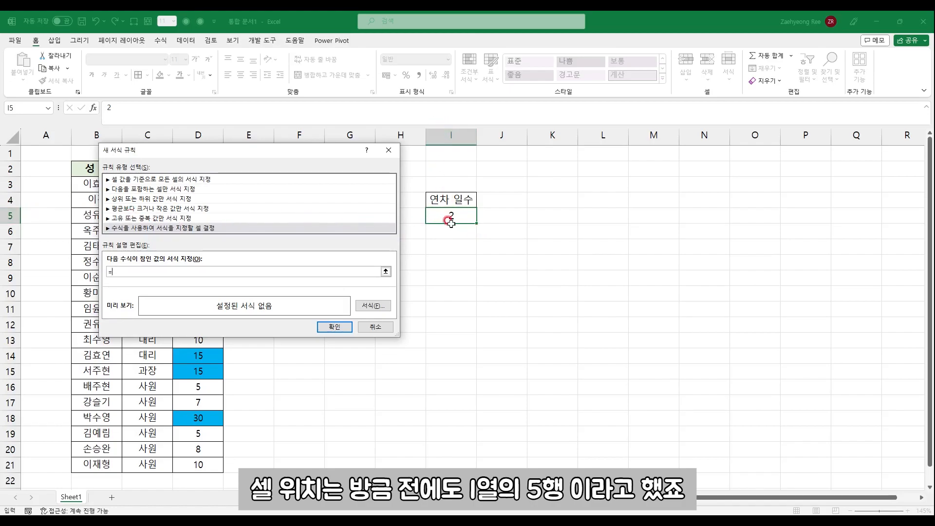
{"action": "type", "text": "5"}
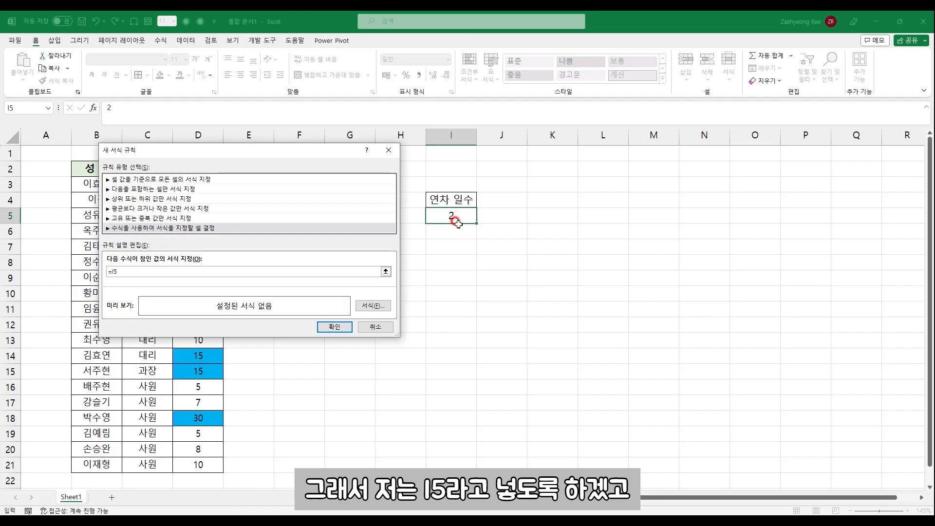
{"action": "type", "text": ">="}
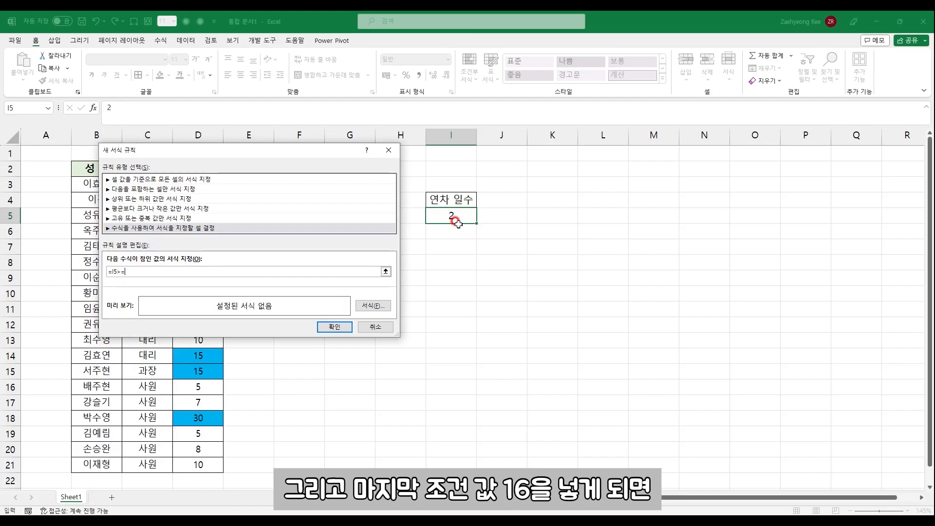
{"action": "type", "text": "16"}
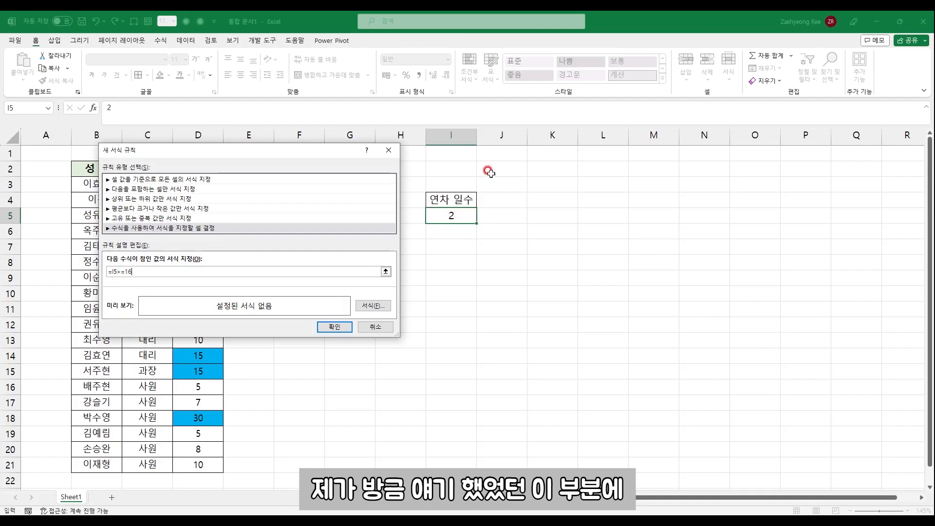
Give the formula rule an orange fill and apply it to I5
{"action": "left_click", "coordinate": [381, 305]}
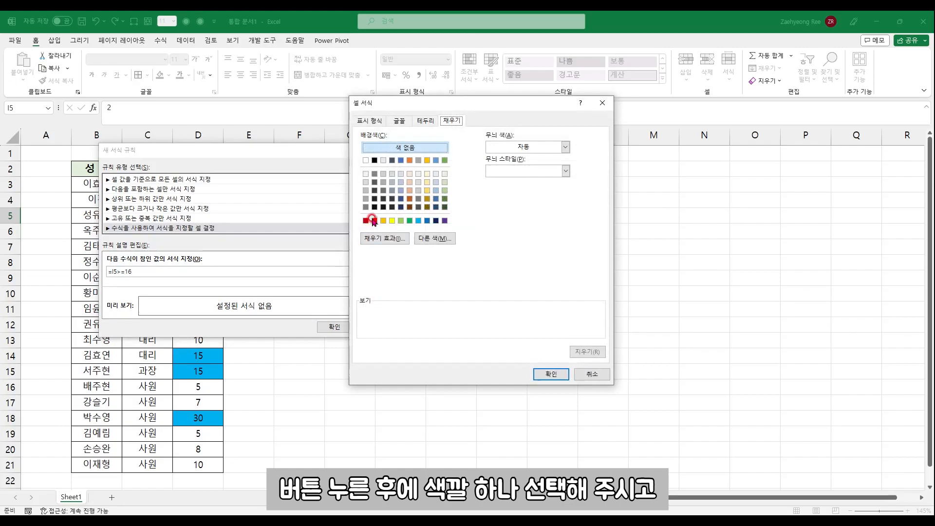
{"action": "left_click", "coordinate": [383, 221]}
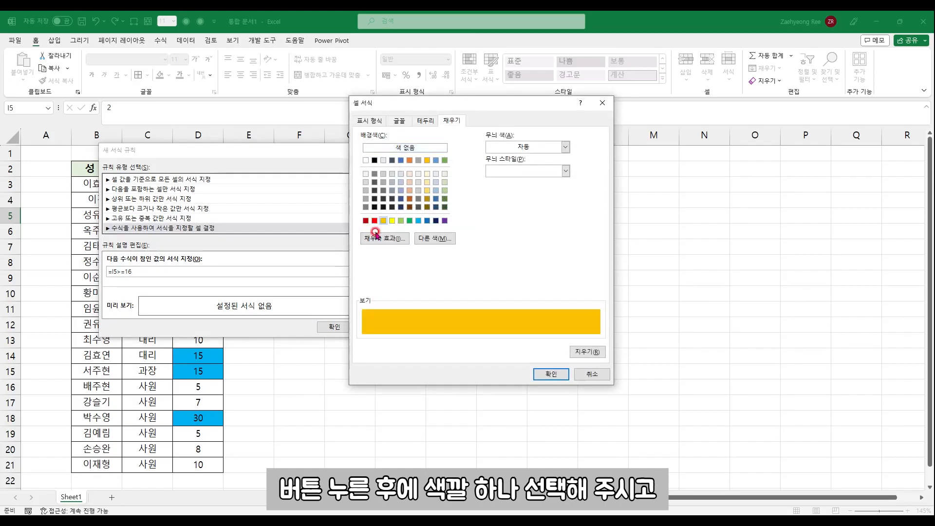
{"action": "left_click", "coordinate": [558, 375]}
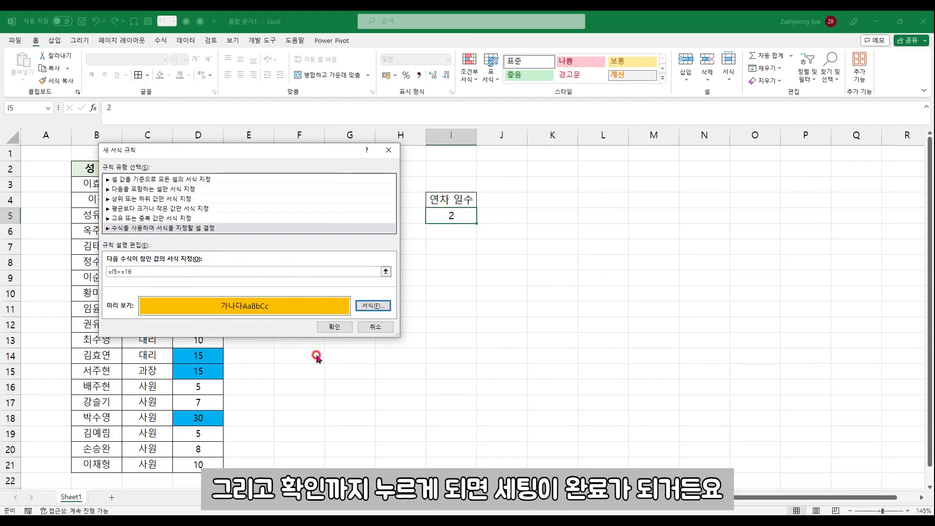
{"action": "left_click", "coordinate": [334, 327]}
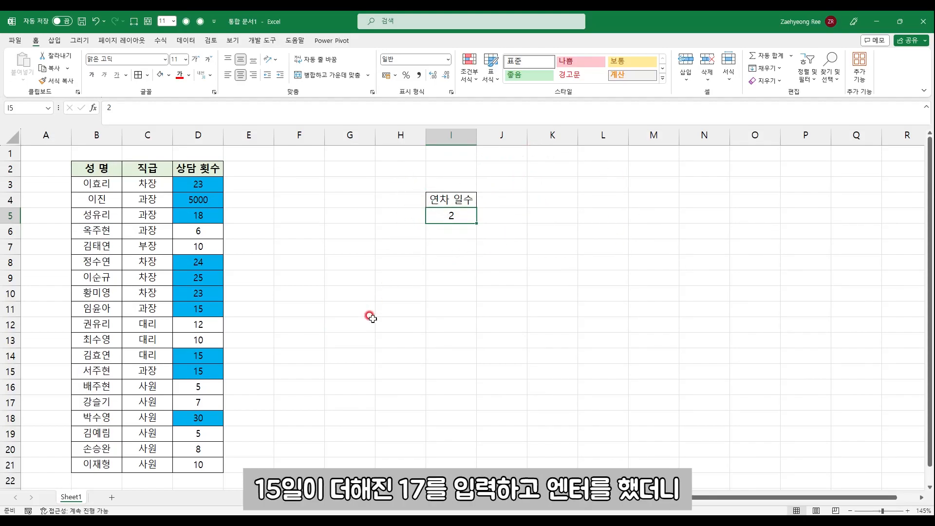
Test the formula rule by entering 17 in I5
{"action": "type", "text": "17"}
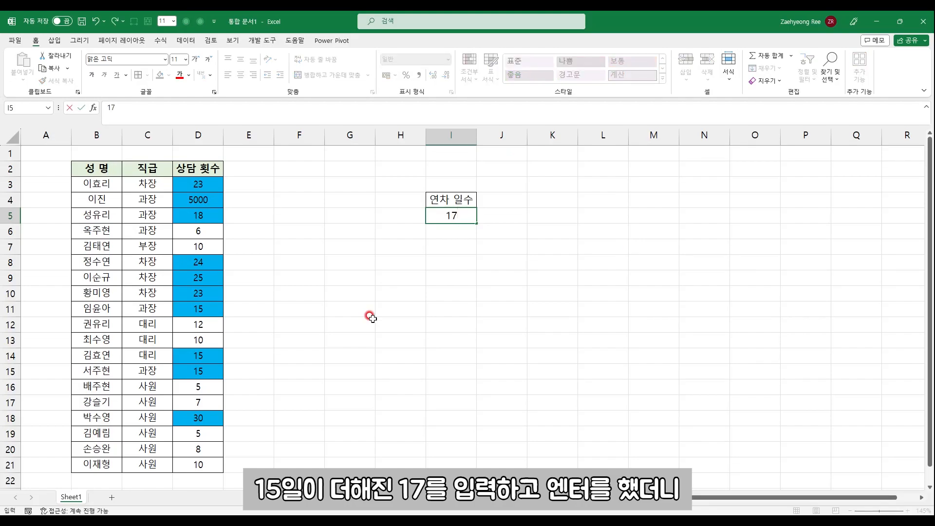
{"action": "key", "text": "Return"}
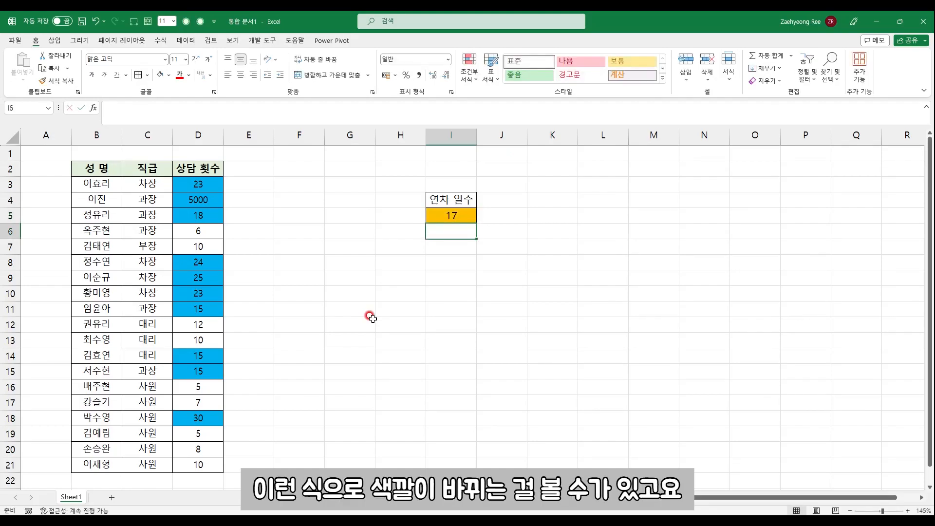
{"action": "key", "text": "Down"}
{"action": "key", "text": "Down"}
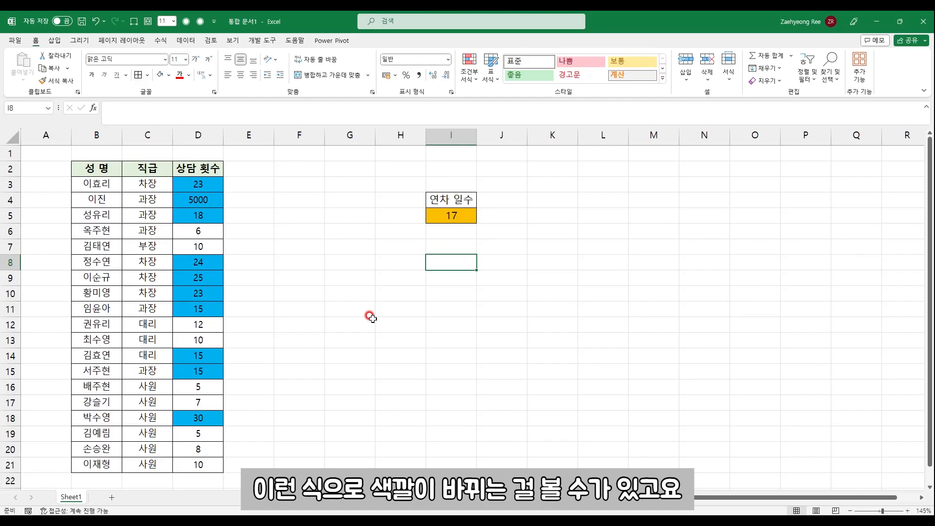
Test the formula rule with a value below 16 by changing I5 to 6
{"action": "key", "text": "Up"}
{"action": "key", "text": "Up"}
{"action": "key", "text": "Up"}
{"action": "type", "text": "6"}
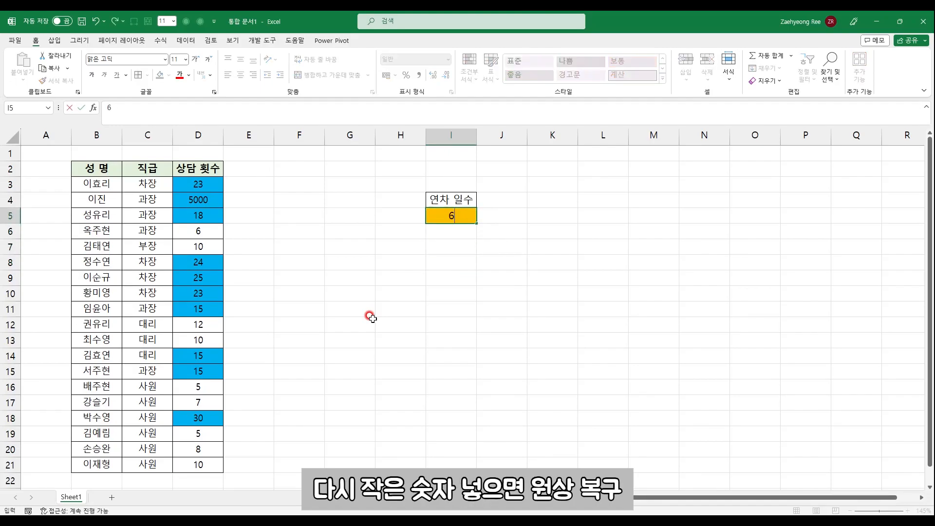
{"action": "key", "text": "Return"}
{"action": "key", "text": "Down"}
{"action": "key", "text": "Down"}
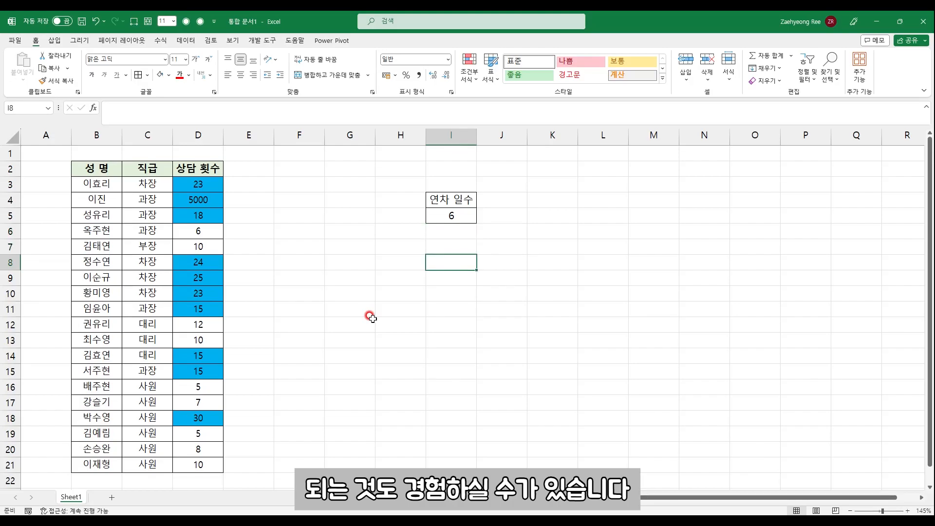
{"action": "left_click", "coordinate": [470, 215]}
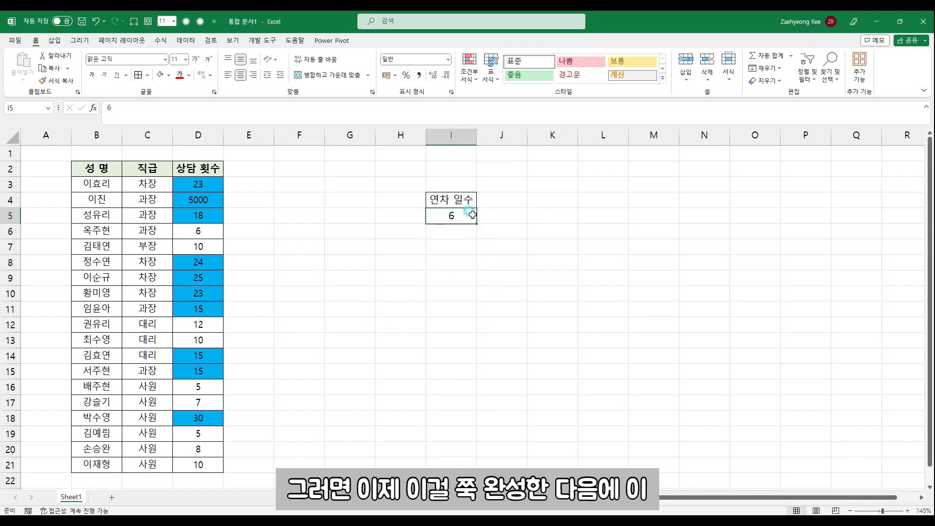
Fill the 연차 일수 value and its formatting from I5 down to I18, and copy the names in B3:B12 to H5
{"action": "left_click_drag", "start_coordinate": [476, 223], "coordinate": [475, 422]}
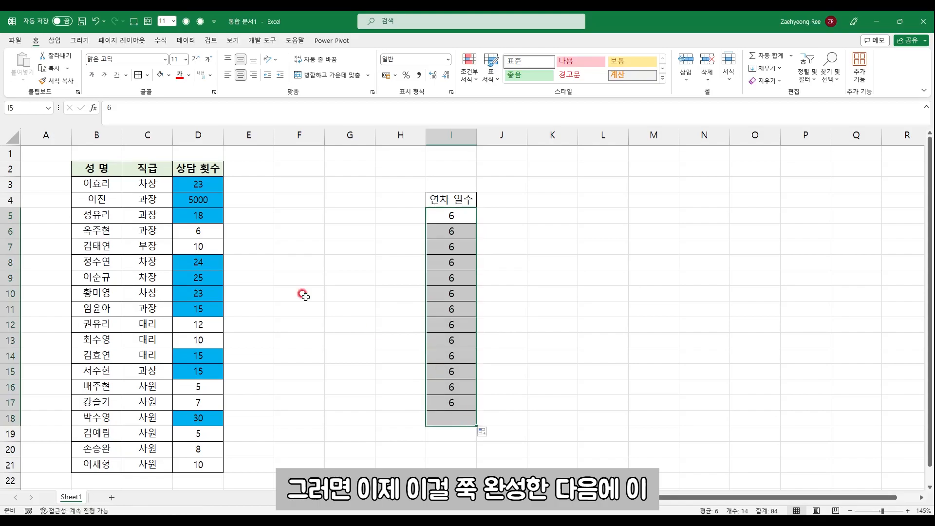
{"action": "left_click_drag", "start_coordinate": [100, 191], "coordinate": [96, 325]}
{"action": "key", "text": "ctrl+c"}
{"action": "left_click", "coordinate": [403, 212]}
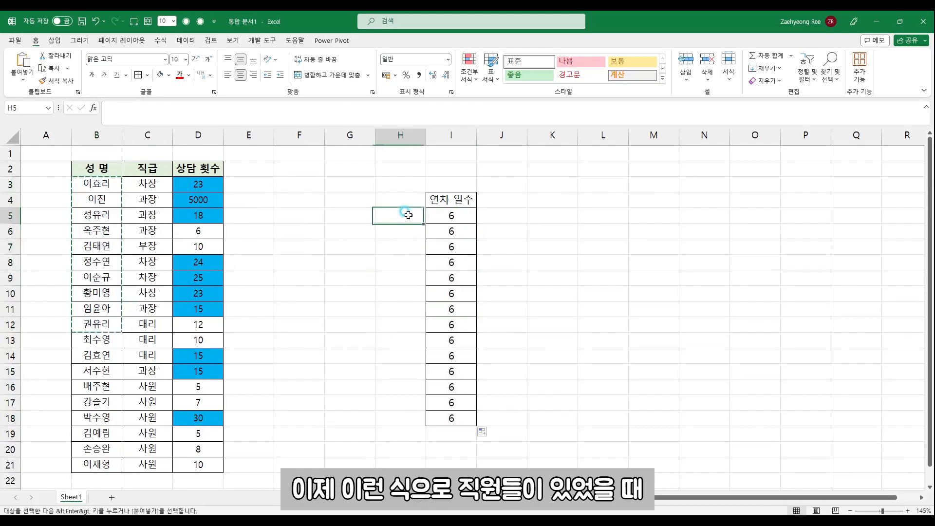
{"action": "key", "text": "ctrl+v"}
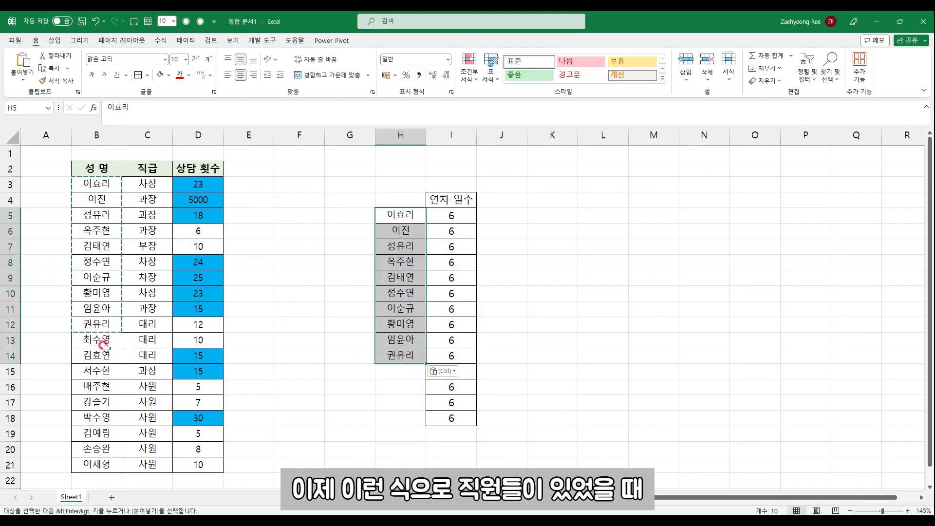
Complete the name list beside 연차 일수 by copying B13:B15 to H15 and B16 to H18
{"action": "left_click_drag", "start_coordinate": [103, 345], "coordinate": [104, 377]}
{"action": "key", "text": "ctrl+c"}
{"action": "left_click", "coordinate": [397, 373]}
{"action": "key", "text": "ctrl+v"}
{"action": "left_click", "coordinate": [405, 417]}
{"action": "left_click", "coordinate": [95, 385]}
{"action": "key", "text": "ctrl+c"}
{"action": "left_click", "coordinate": [400, 418]}
{"action": "key", "text": "ctrl+v"}
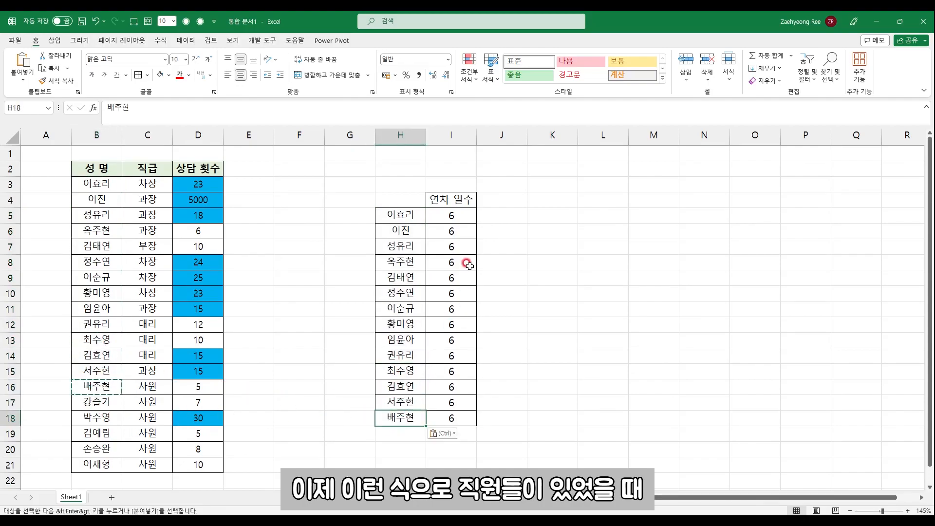
Test the copied formula rule by entering 20 in I6 and 19 in I10
{"action": "left_click", "coordinate": [482, 232]}
{"action": "type", "text": "20"}
{"action": "key", "text": "Return"}
{"action": "key", "text": "Return"}
{"action": "key", "text": "Down"}
{"action": "key", "text": "Down"}
{"action": "type", "text": "19"}
{"action": "key", "text": "Return"}
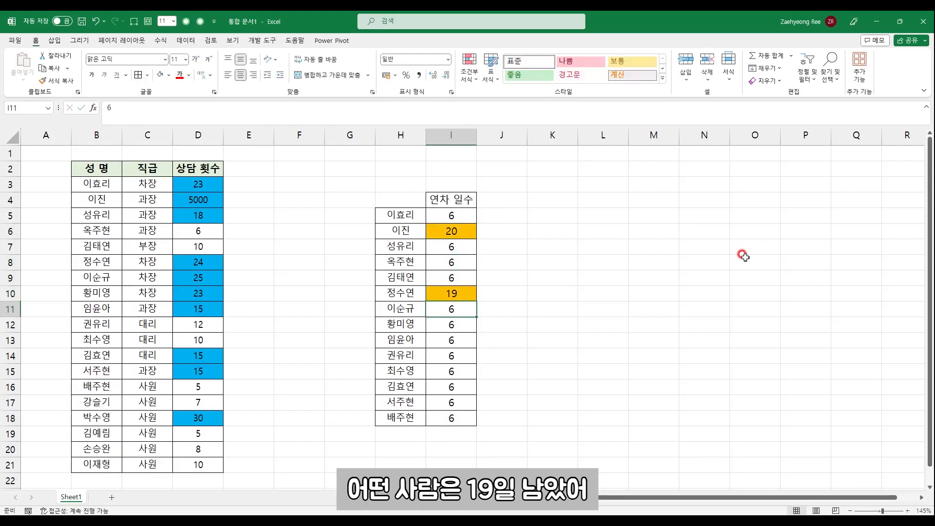
Test the rule around its threshold by entering 15 in I16 and 16 in I17
{"action": "key", "text": "Down"}
{"action": "key", "text": "Down"}
{"action": "key", "text": "Down"}
{"action": "key", "text": "Down"}
{"action": "key", "text": "Down"}
{"action": "type", "text": "15"}
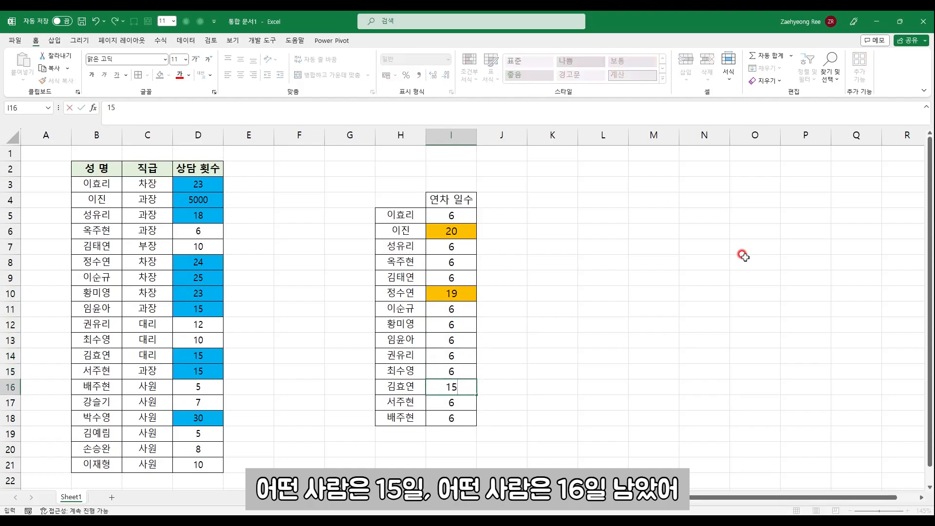
{"action": "key", "text": "Return"}
{"action": "type", "text": "16"}
{"action": "key", "text": "Return"}
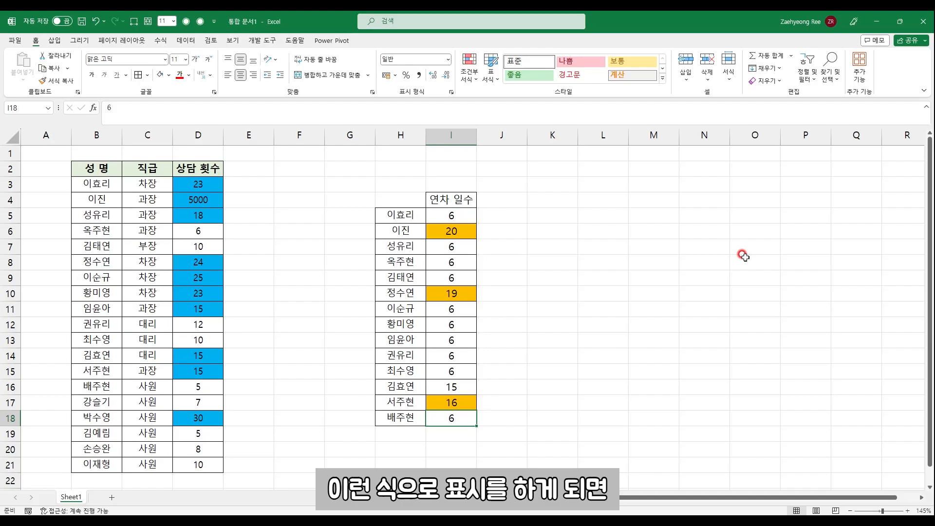
Examine the orange 연차 일수 cells with their matching names in rows 17, 10 and 6
{"action": "left_click", "coordinate": [470, 230]}
{"action": "left_click", "coordinate": [456, 291]}
{"action": "left_click", "coordinate": [457, 408]}
{"action": "left_click_drag", "start_coordinate": [401, 402], "coordinate": [451, 403]}
{"action": "left_click_drag", "start_coordinate": [408, 294], "coordinate": [450, 293]}
{"action": "left_click_drag", "start_coordinate": [406, 234], "coordinate": [431, 231]}
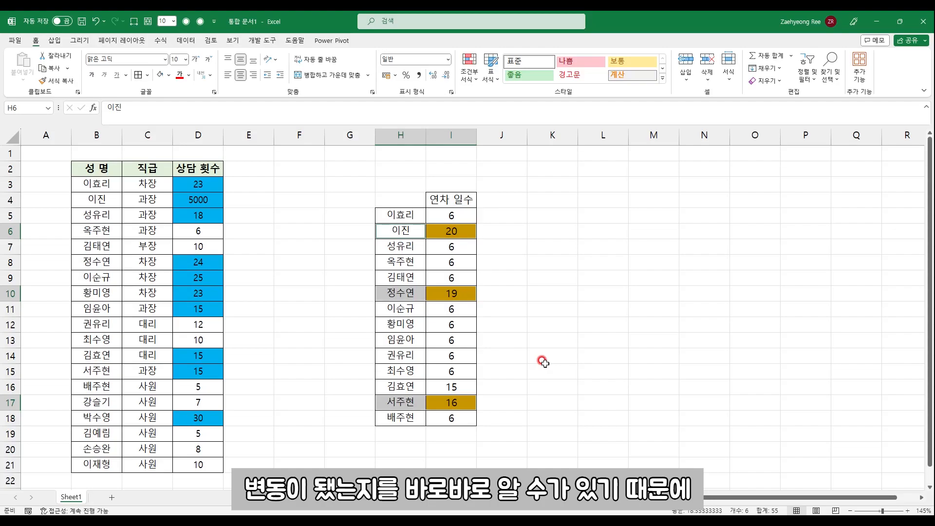
{"action": "left_click", "coordinate": [566, 294]}
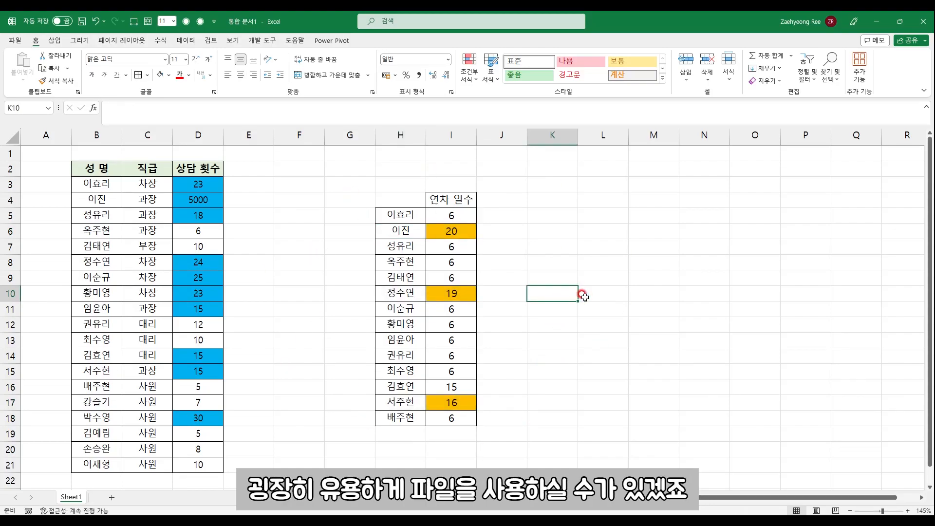